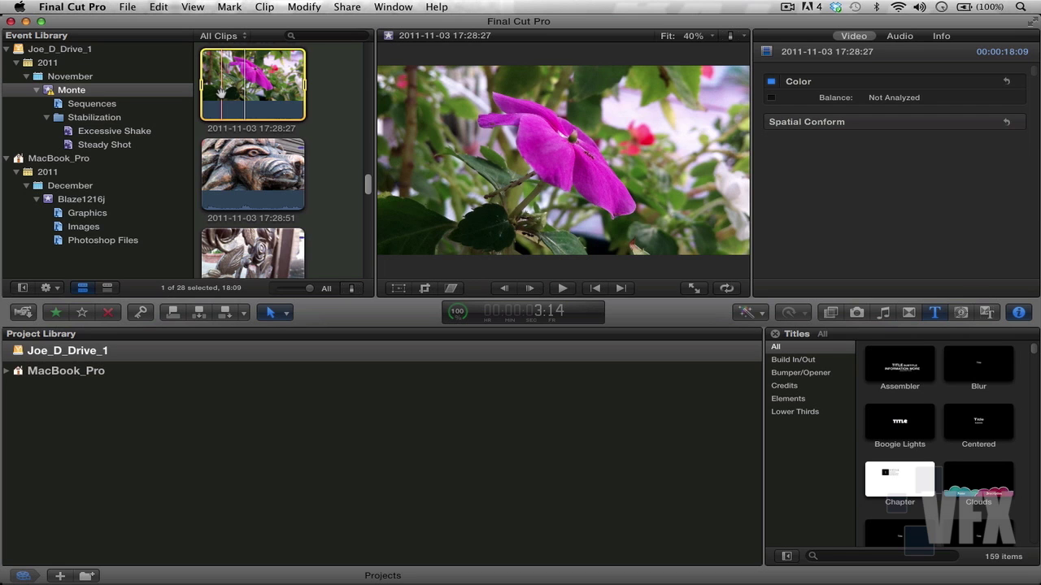
Play the flower clip and set an out point, shortening its range from 18:09 to 08:26.
key("space")
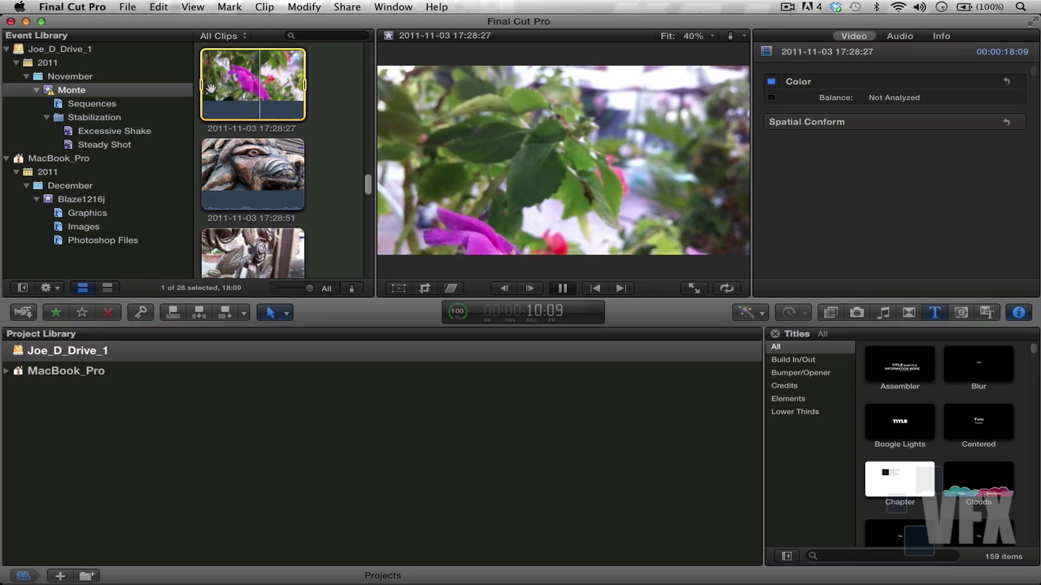
key("space")
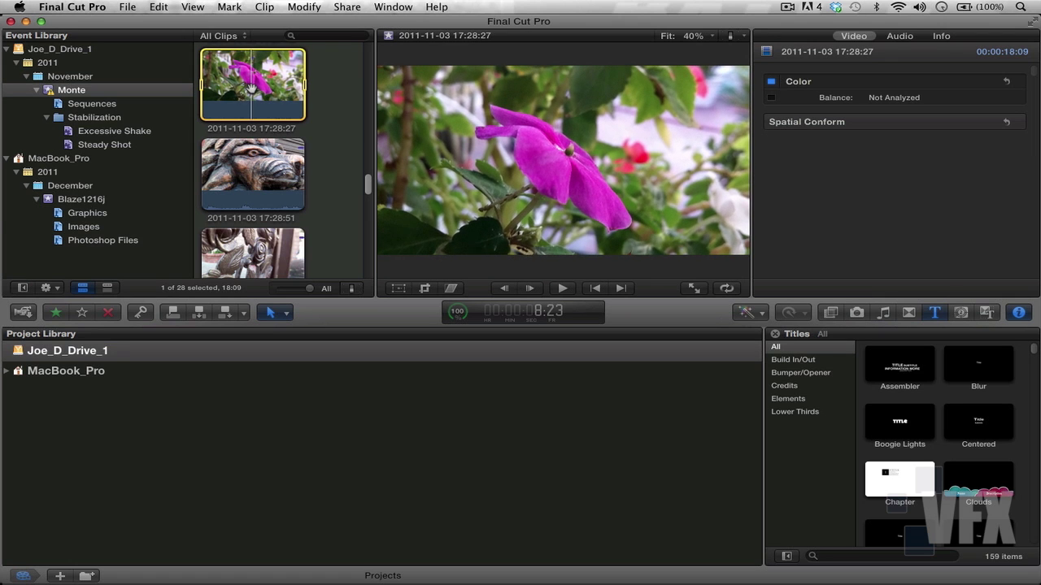
key("o")
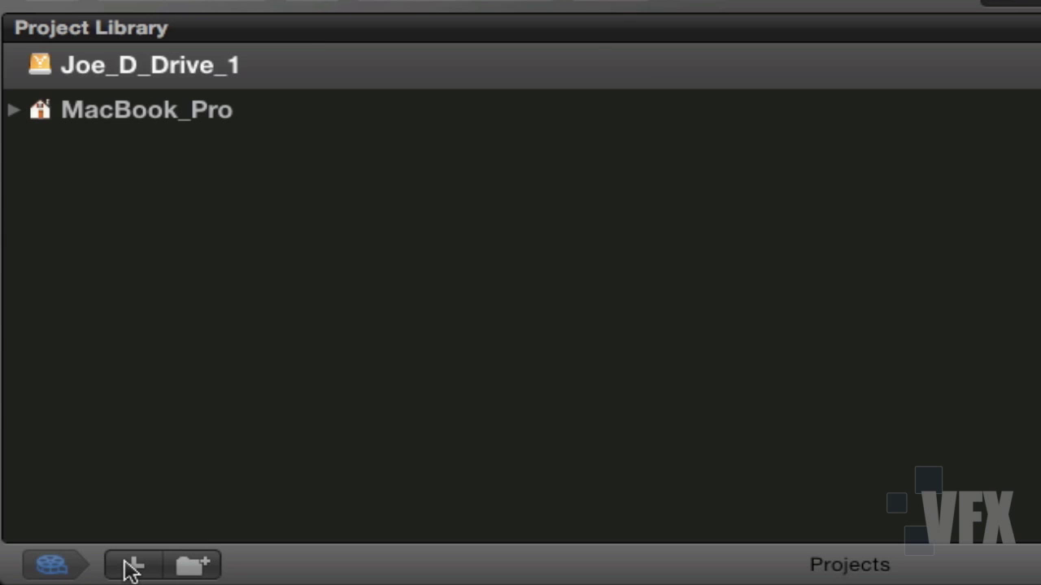
Name a new project 'Flower Color Change', with video properties set automatically from the first clip.
left_click(132, 567)
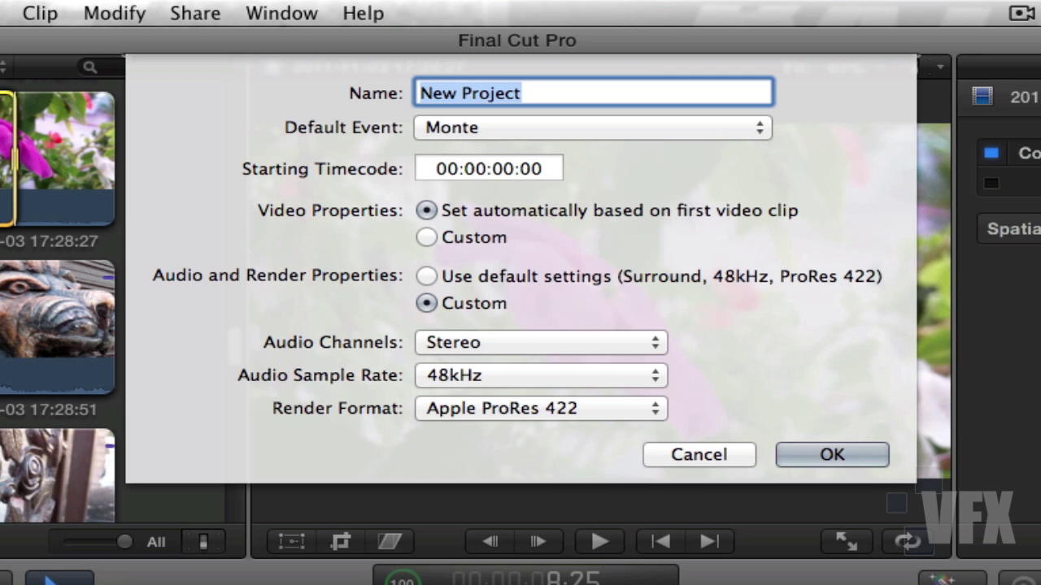
type("Flower C")
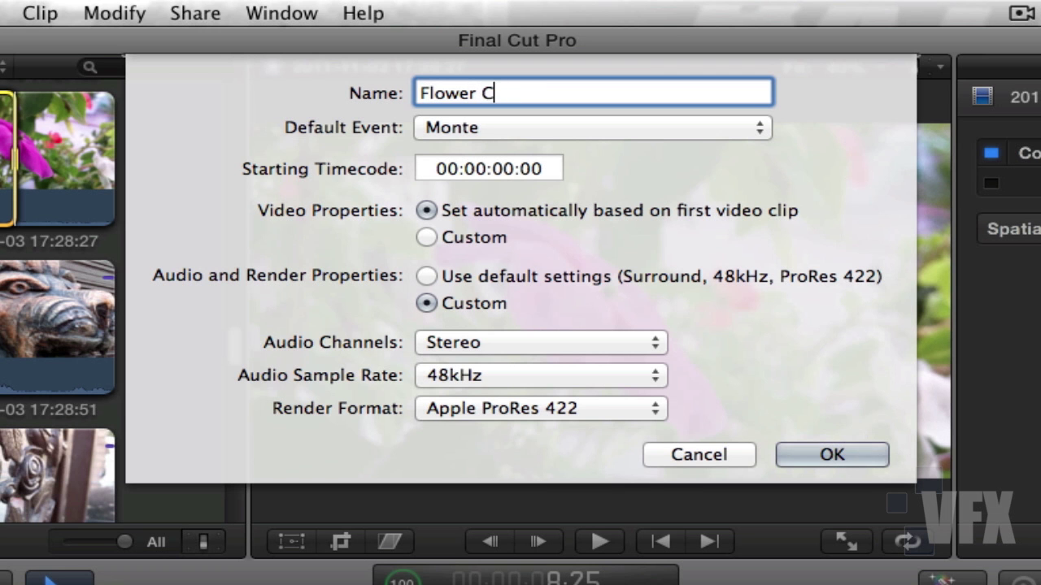
type("olor Change")
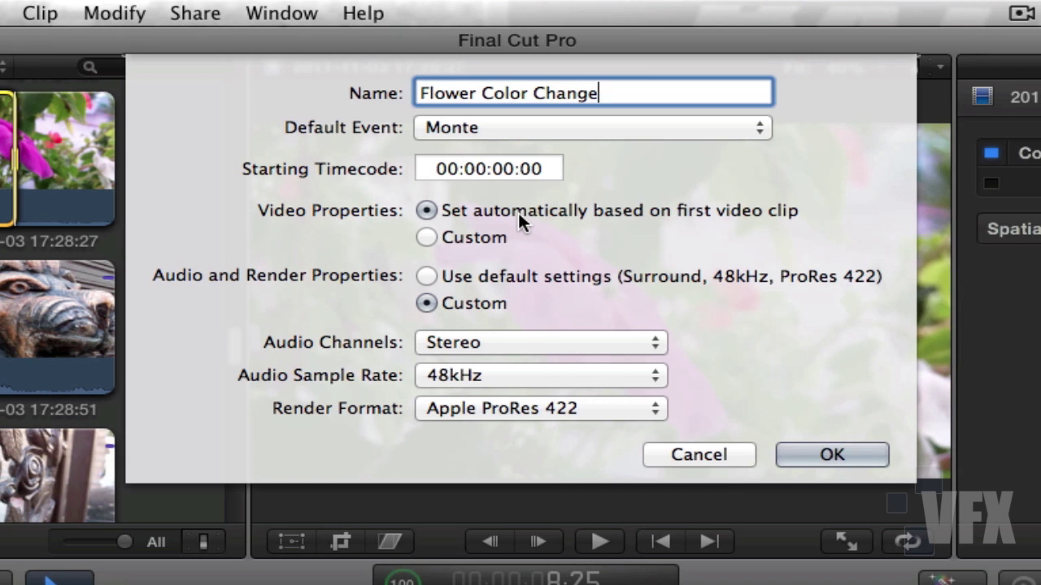
left_click(469, 237)
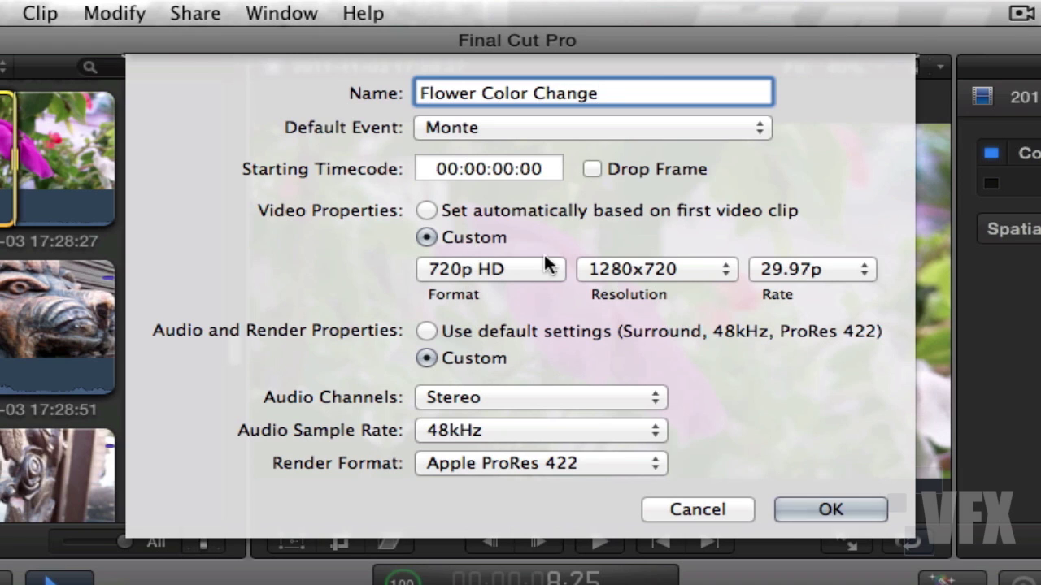
left_click(546, 262)
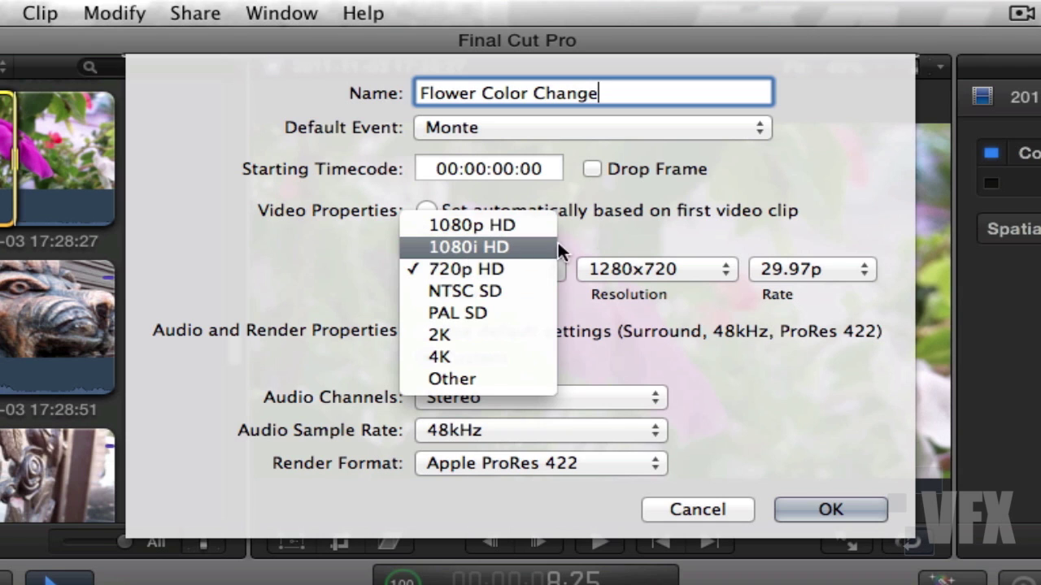
left_click(598, 240)
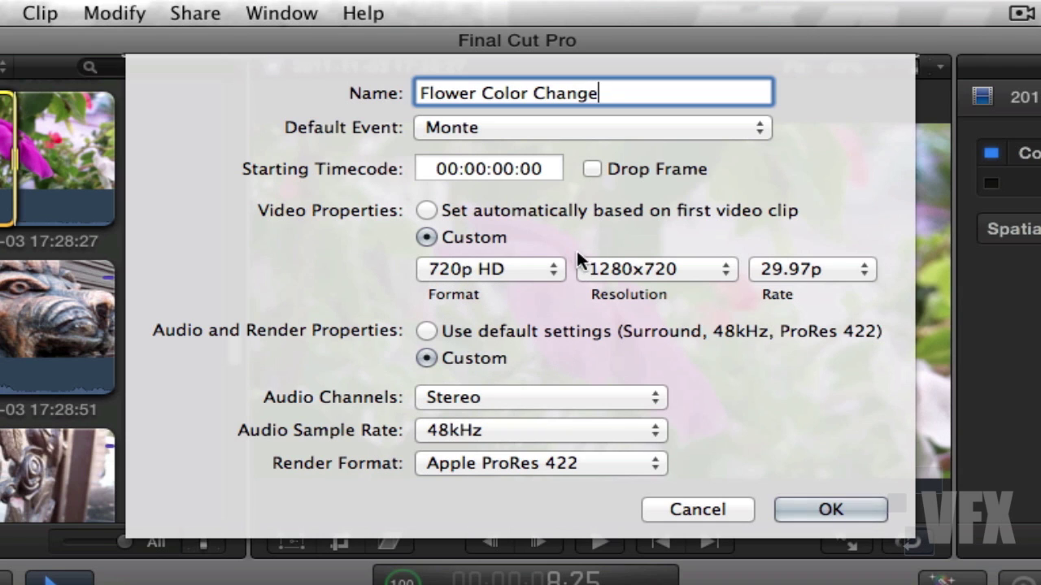
left_click(561, 210)
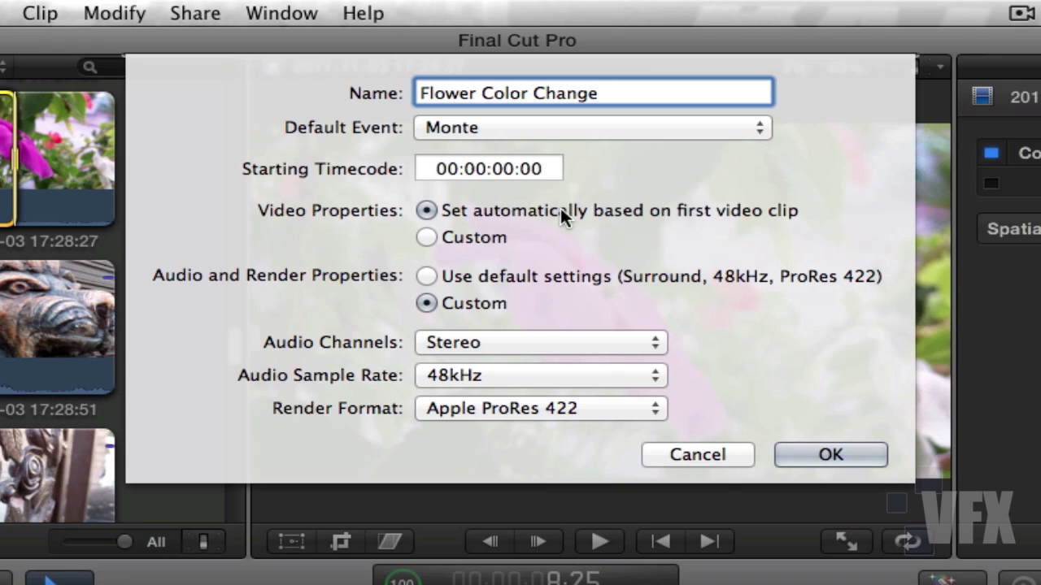
left_click(427, 276)
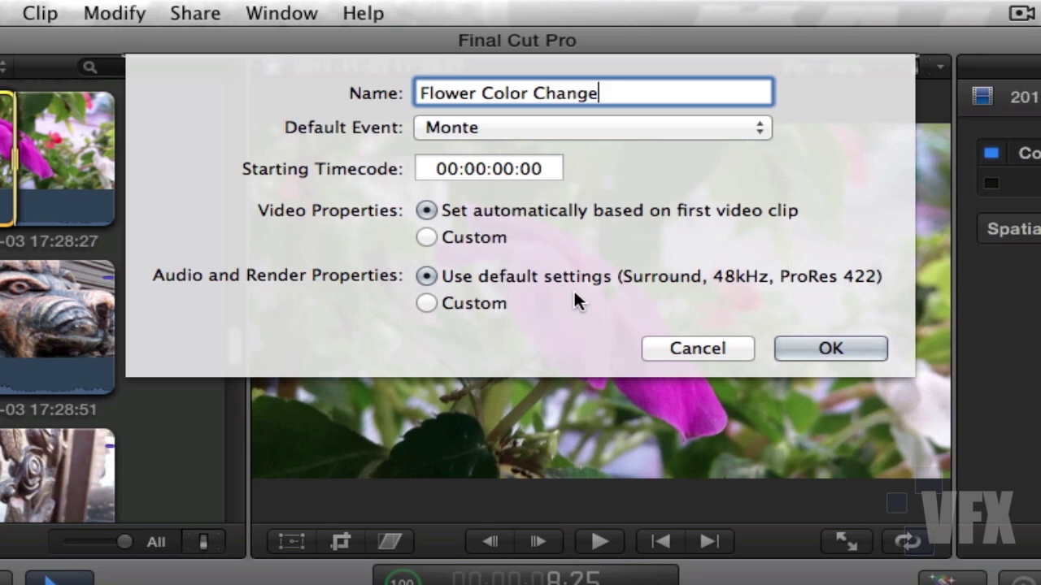
left_click(429, 303)
left_click(451, 340)
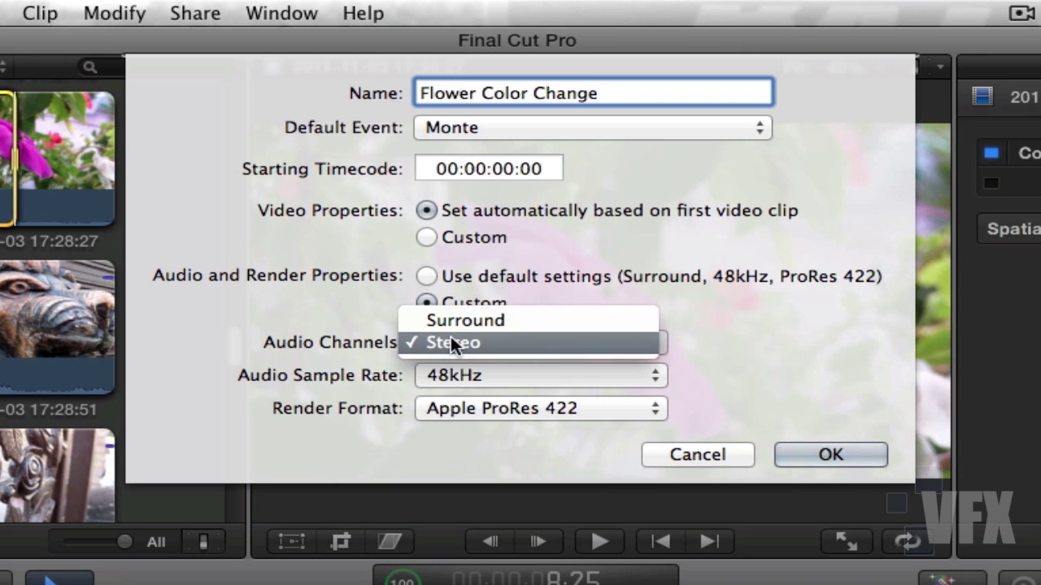
left_click(452, 342)
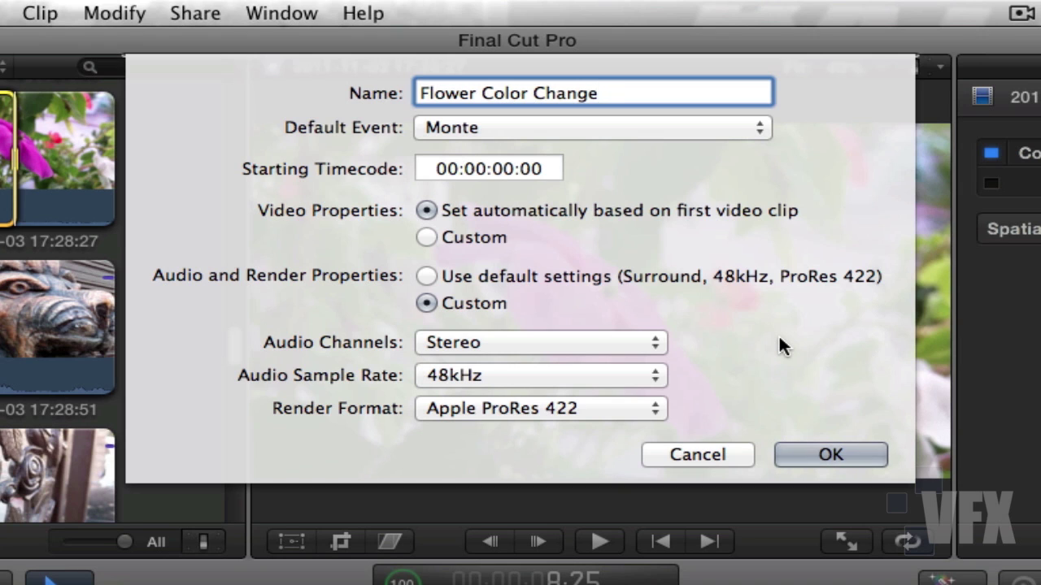
left_click(483, 378)
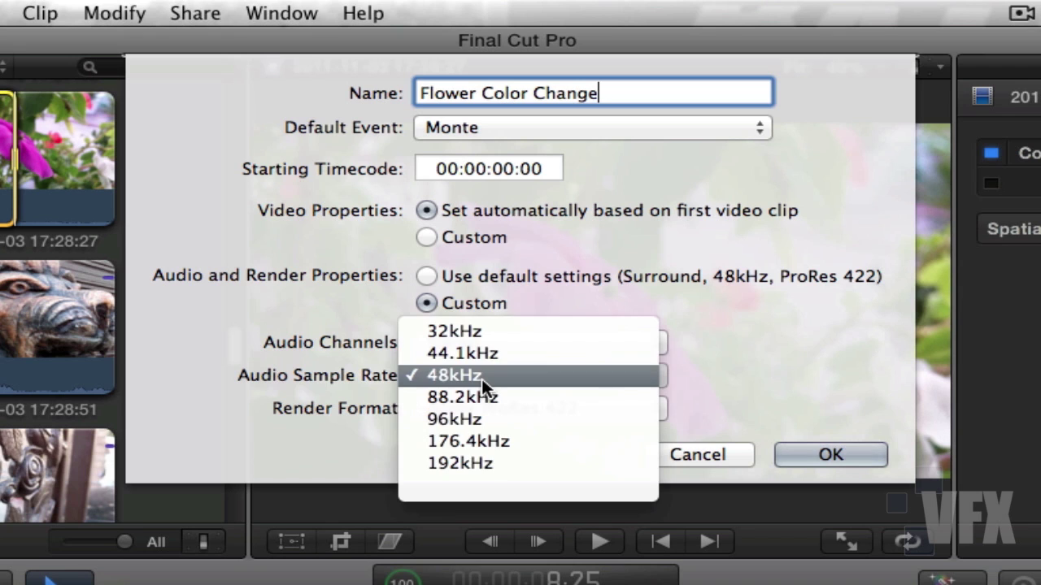
left_click(825, 366)
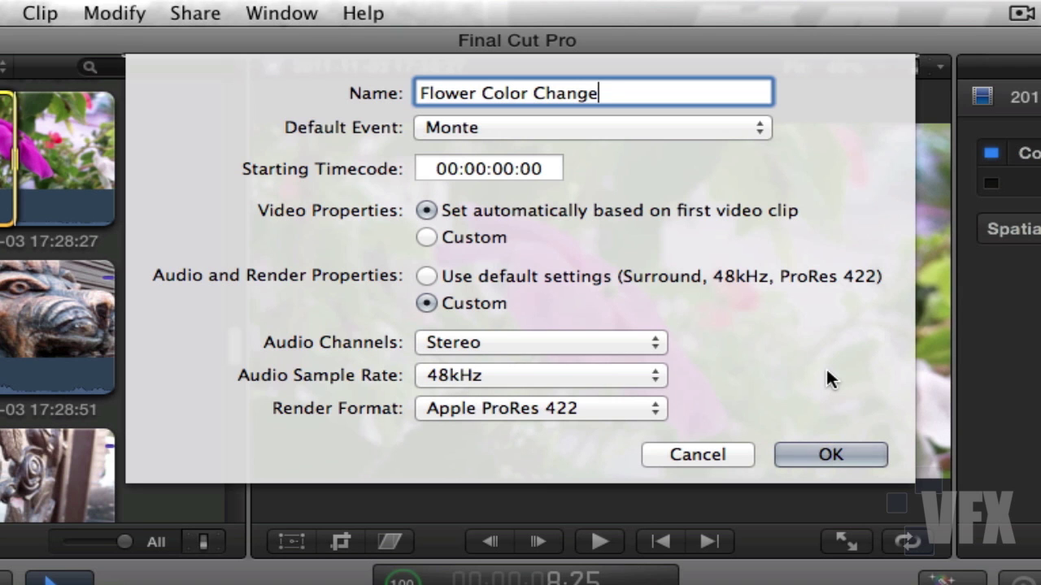
left_click(460, 408)
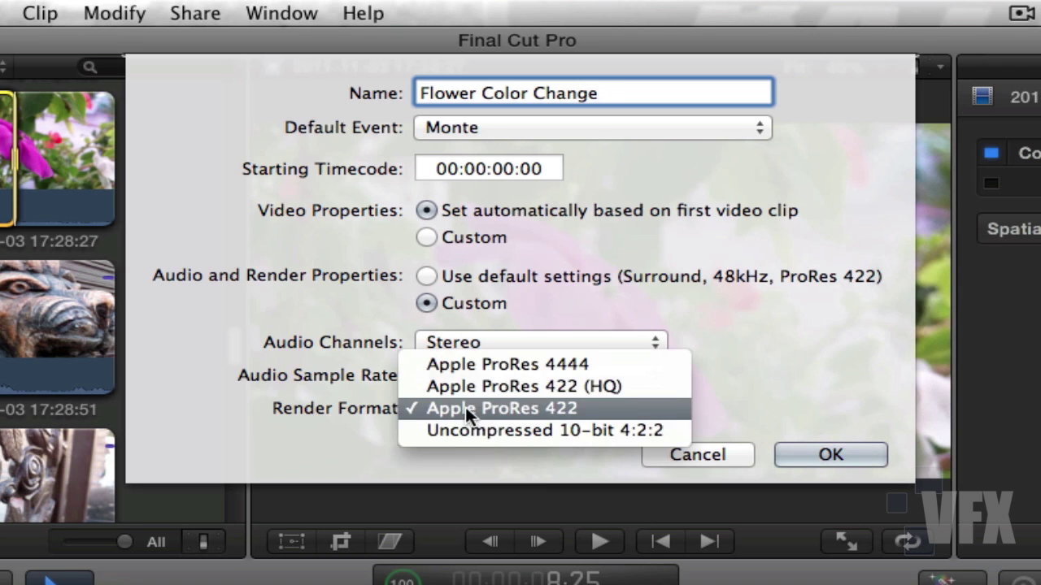
left_click(852, 413)
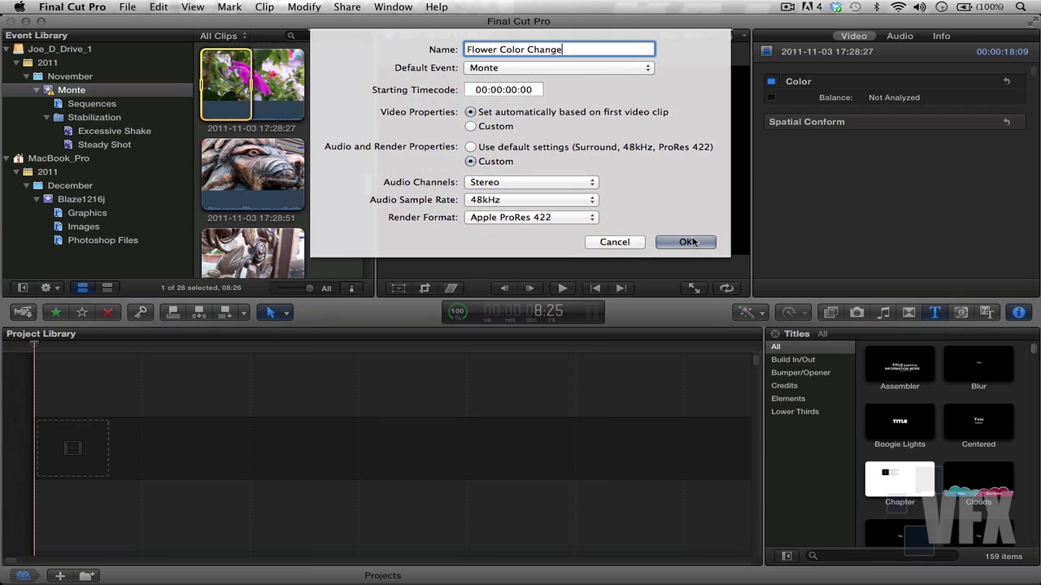
Create the empty 720p HD 29.97p Flower Color Change project and select the flower clip.
left_click(687, 242)
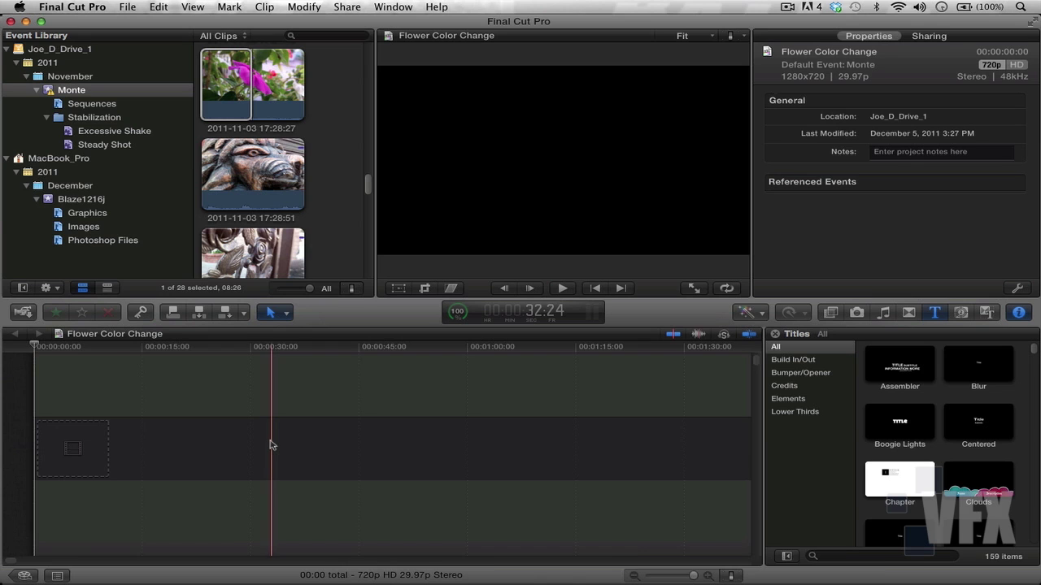
key("s")
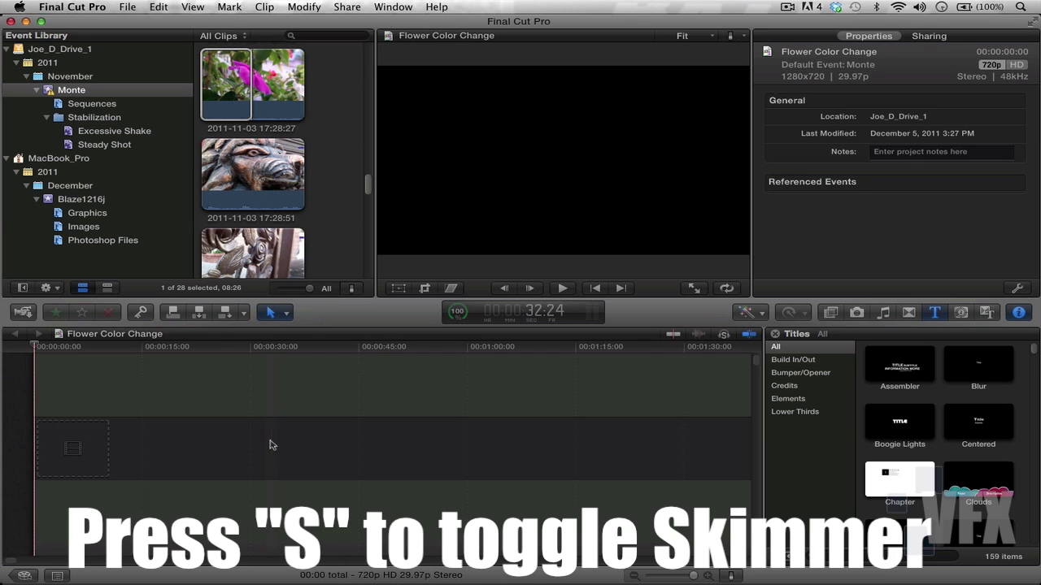
key("s")
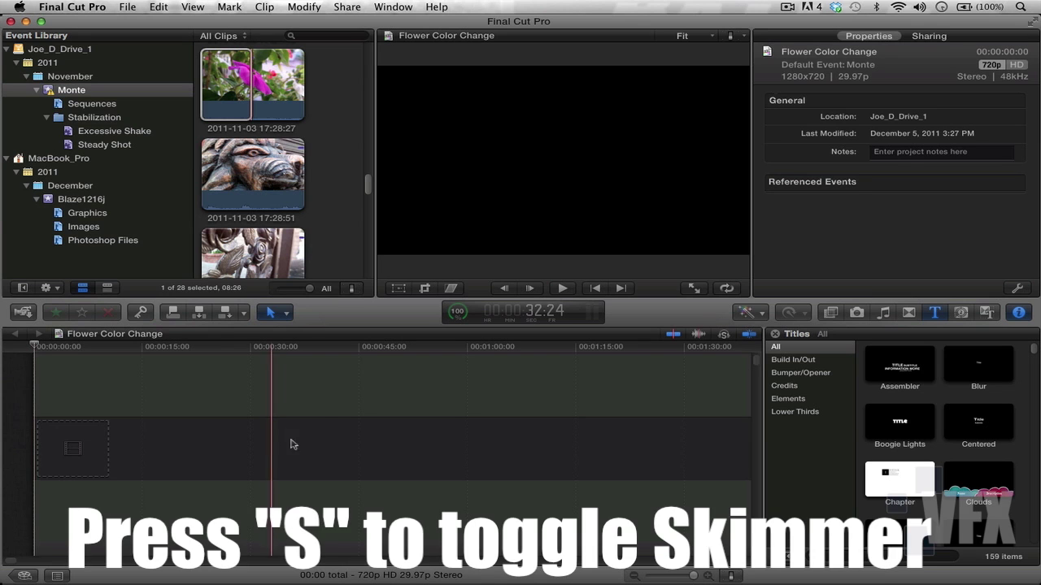
left_click(230, 112)
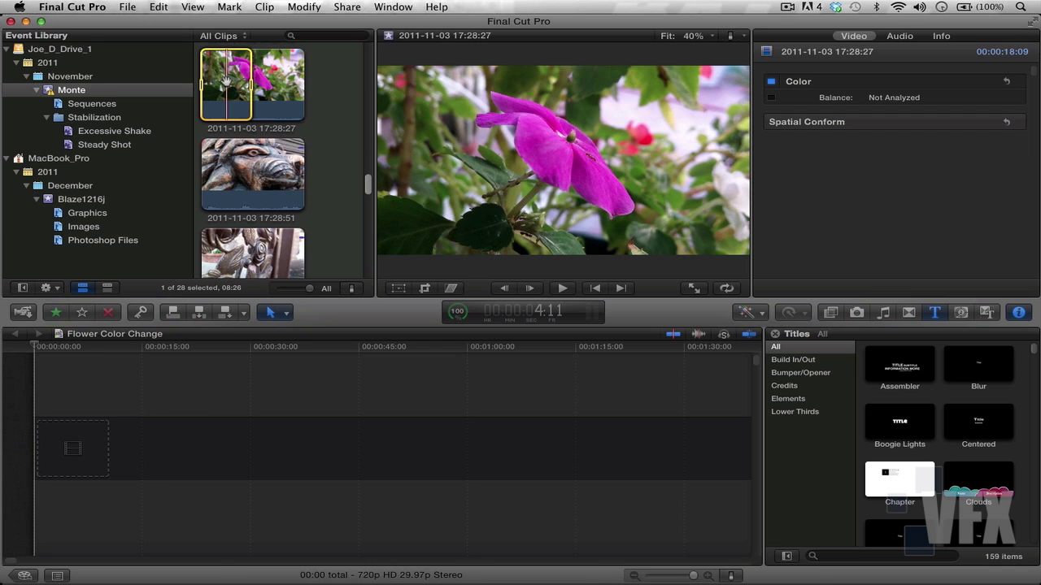
Append the 08:26 flower clip to the timeline, zoom in, and return to the start.
key("e")
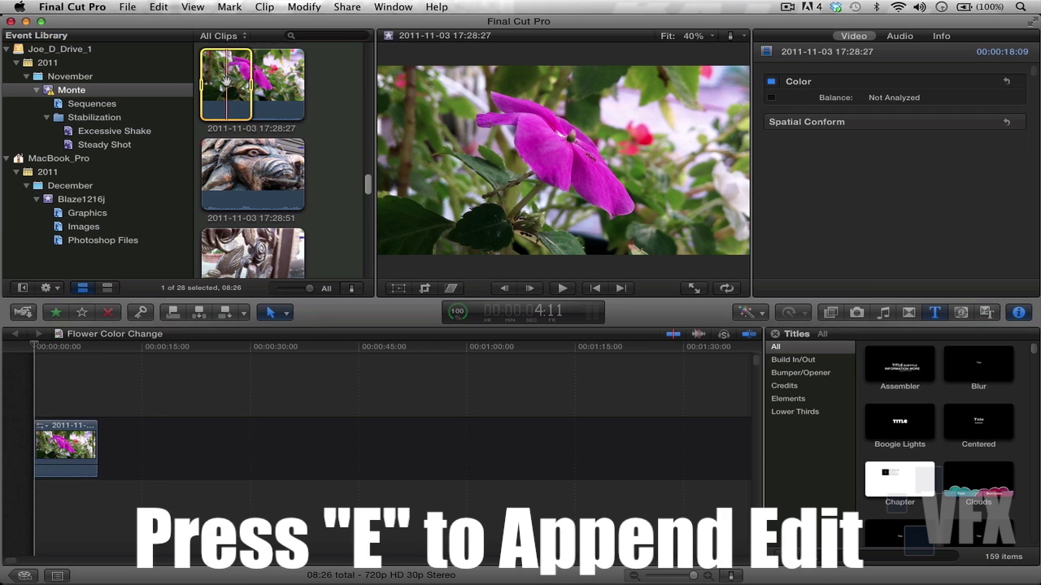
left_click(102, 397)
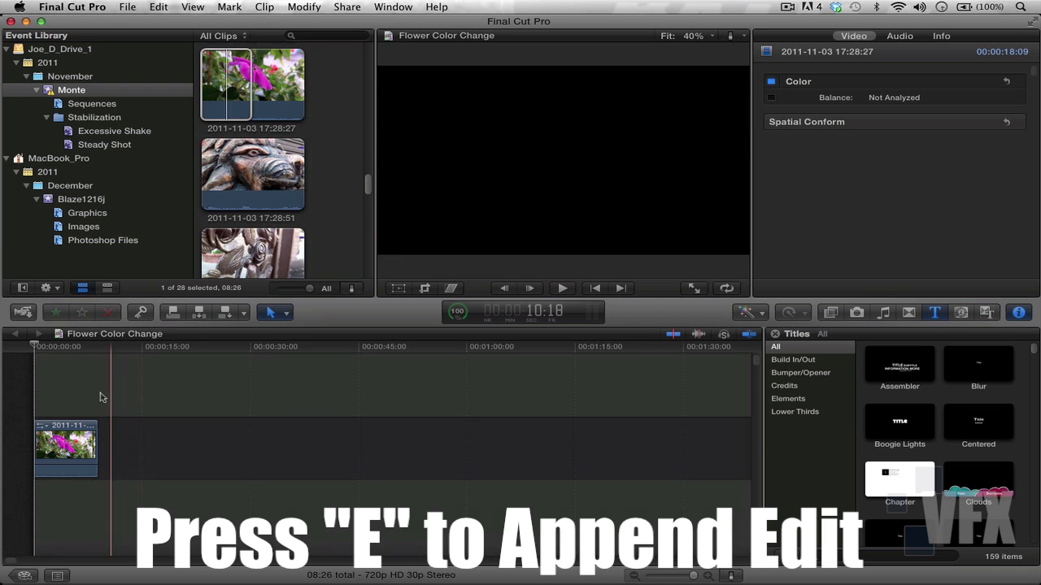
left_click(71, 406)
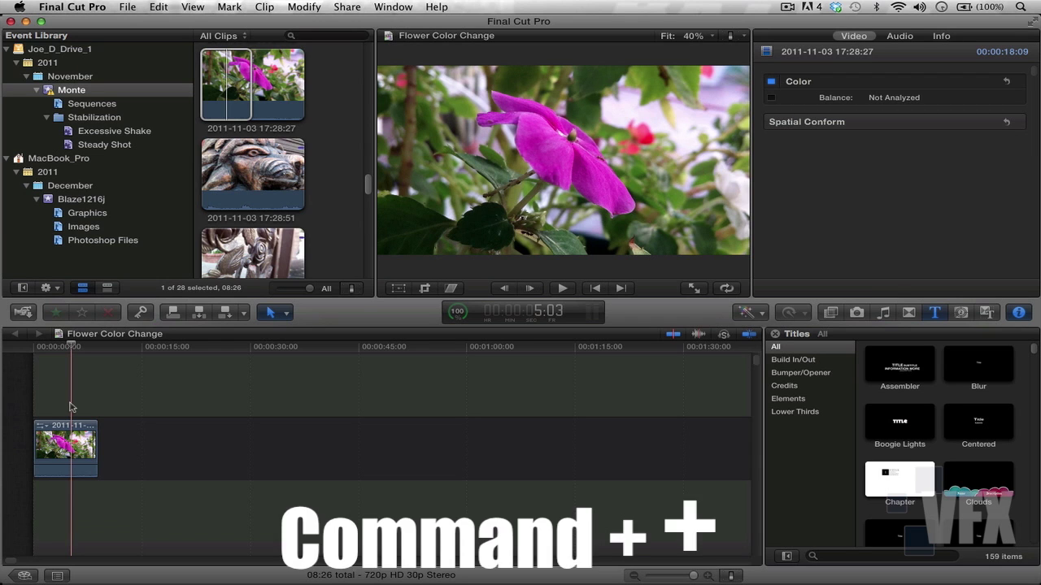
key("super+equal")
key("super+equal")
key("super+equal")
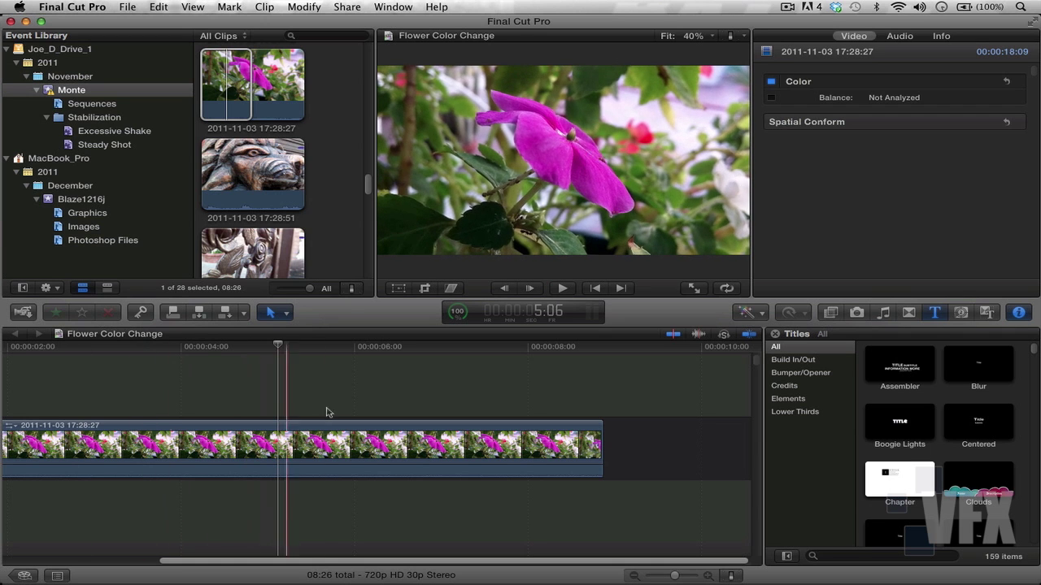
key("Home")
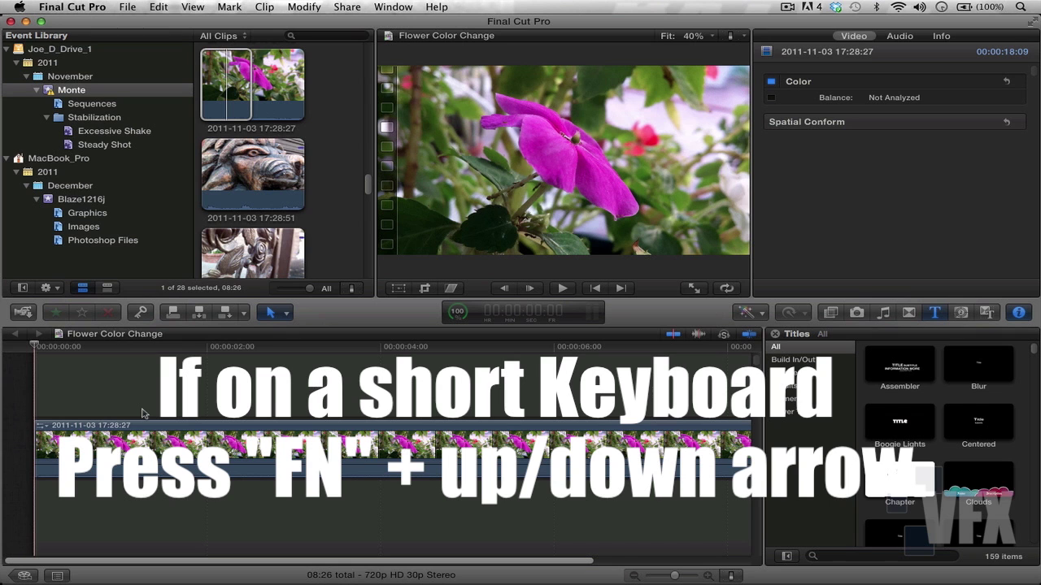
key("space")
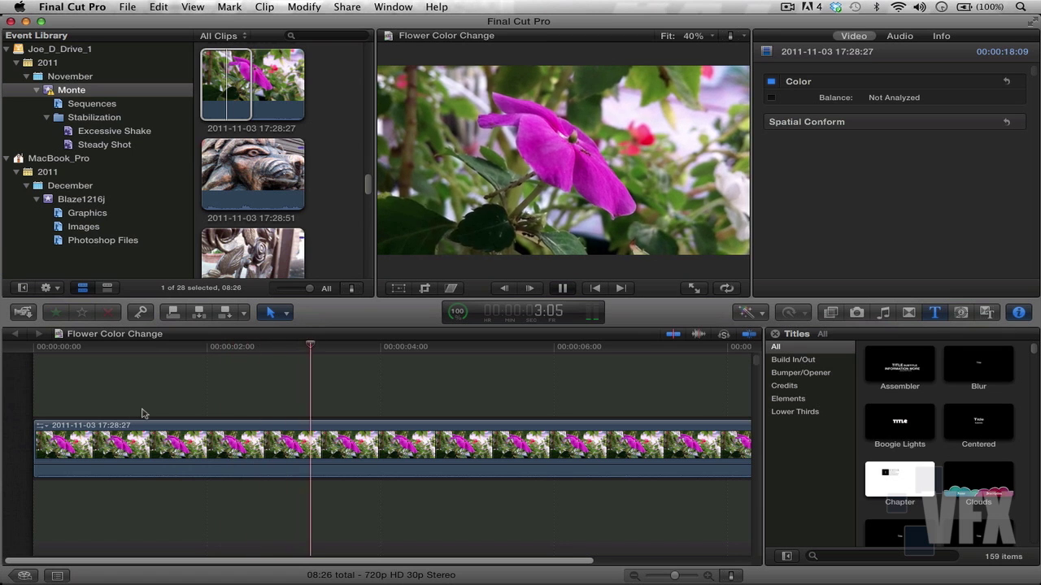
key("space")
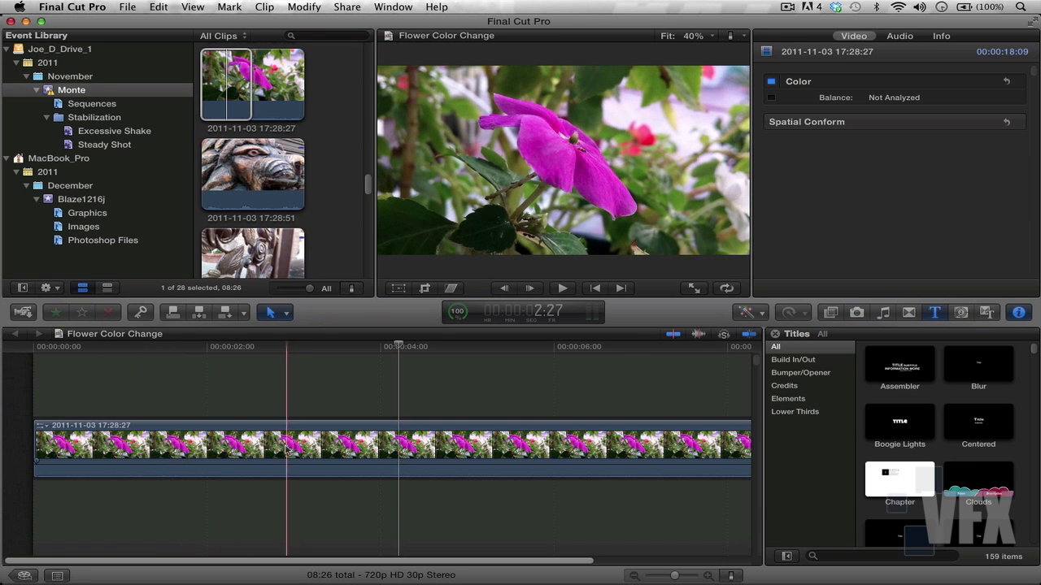
left_click(291, 448)
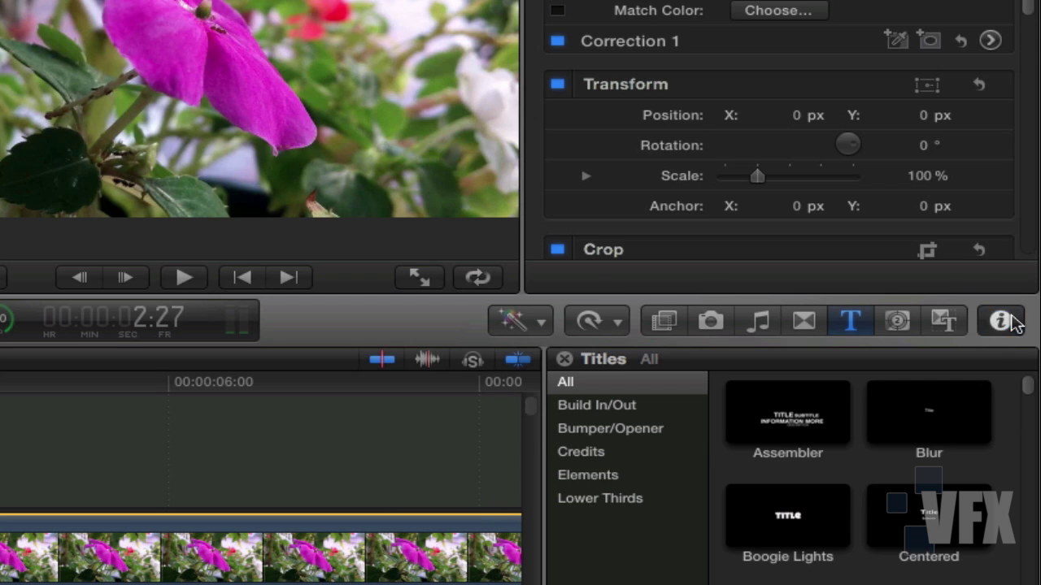
Add Correction 2 under the flower clip's Color section and select it.
left_click(1010, 322)
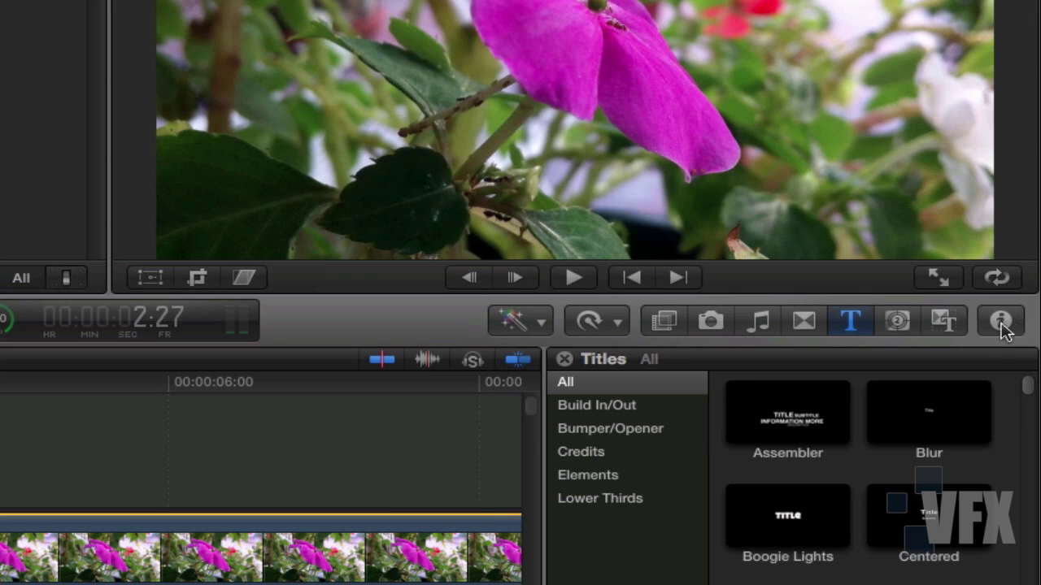
left_click(1013, 328)
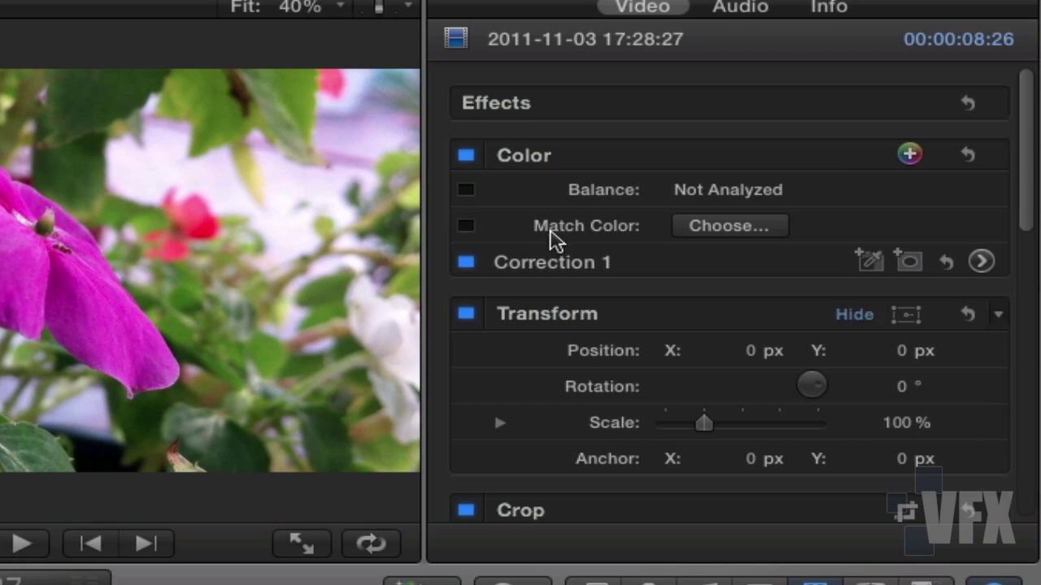
mouse_move(574, 155)
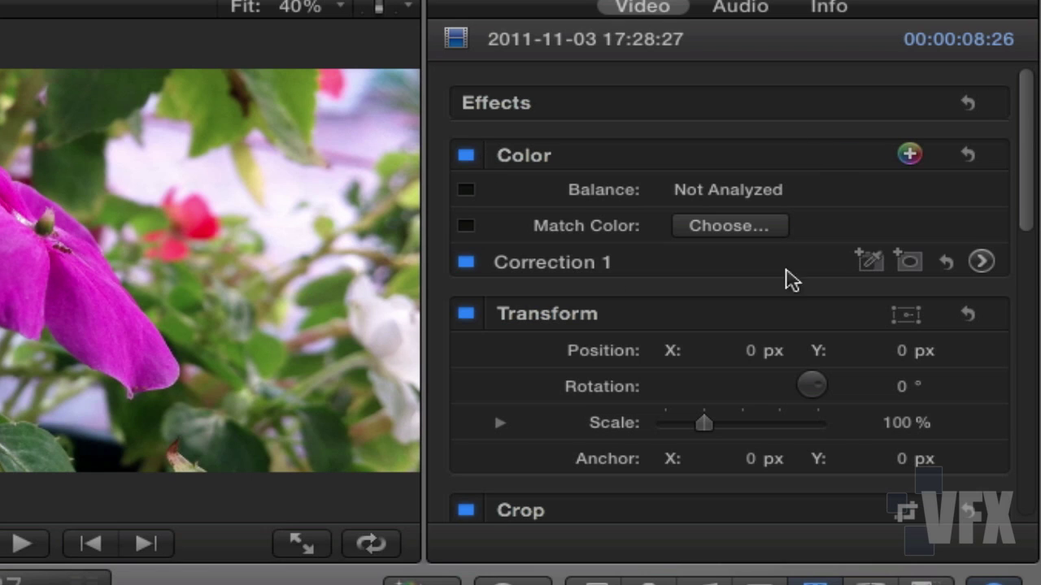
mouse_move(537, 166)
left_click(909, 155)
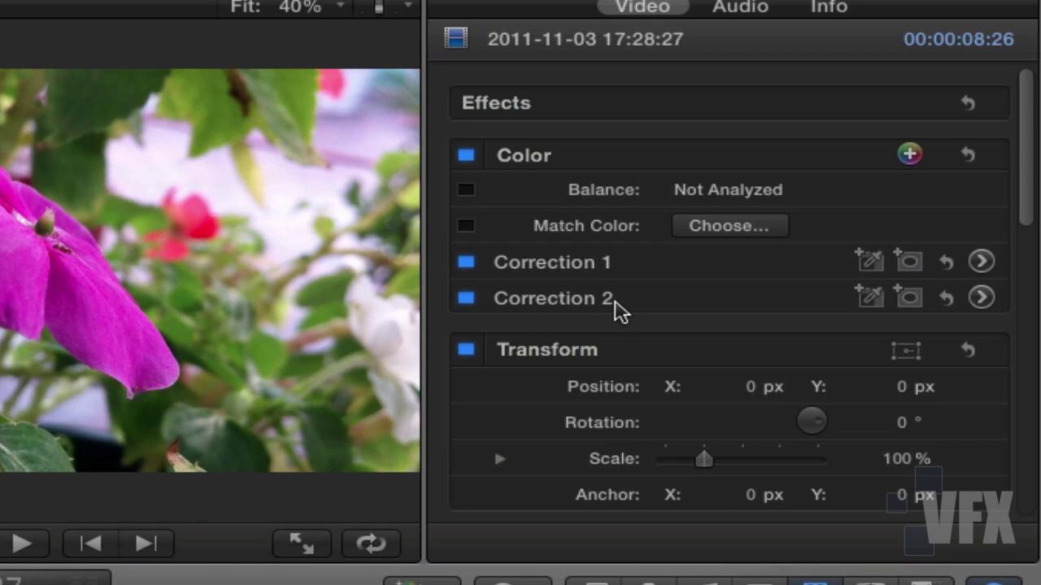
left_click(616, 302)
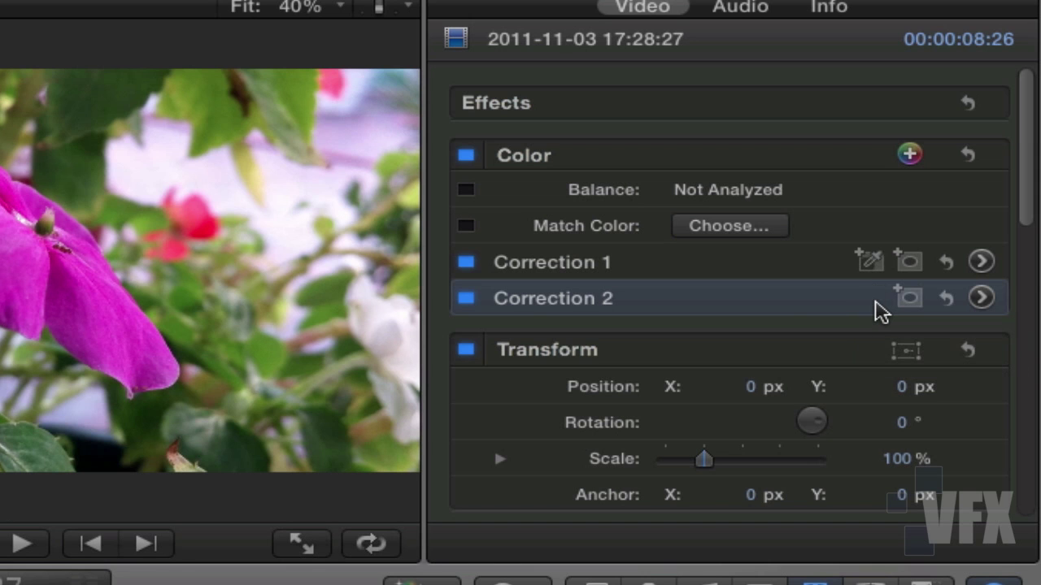
Add a color mask to Correction 2 by sampling the flower's magenta petal.
left_click(878, 309)
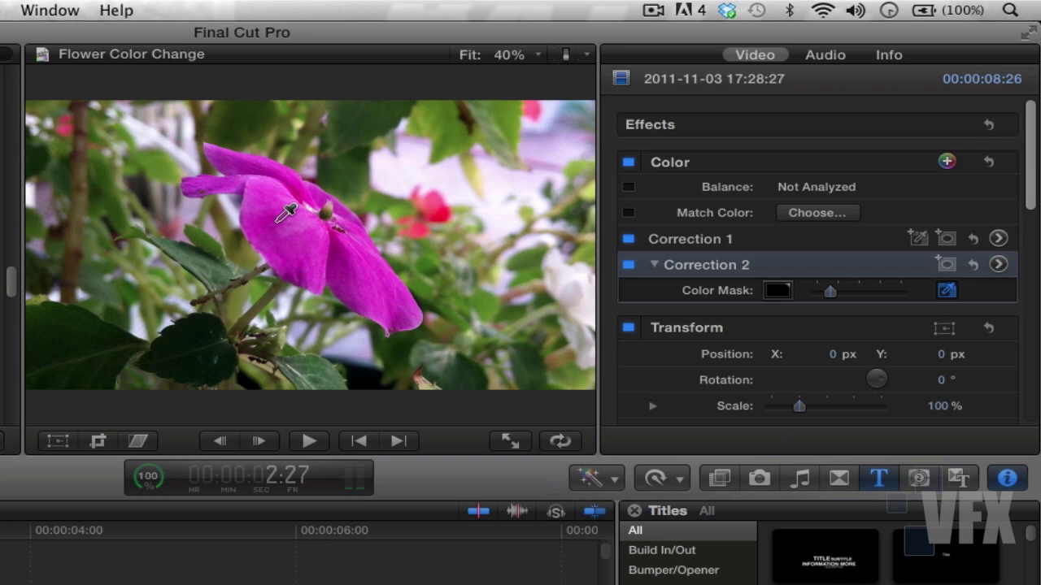
left_click(285, 213)
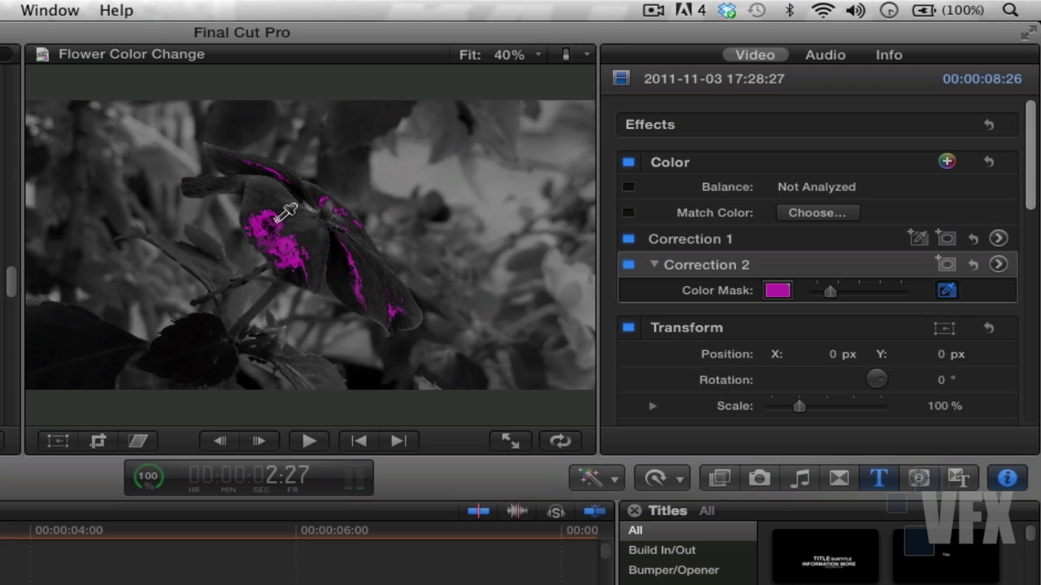
left_click_drag(277, 220, 323, 211)
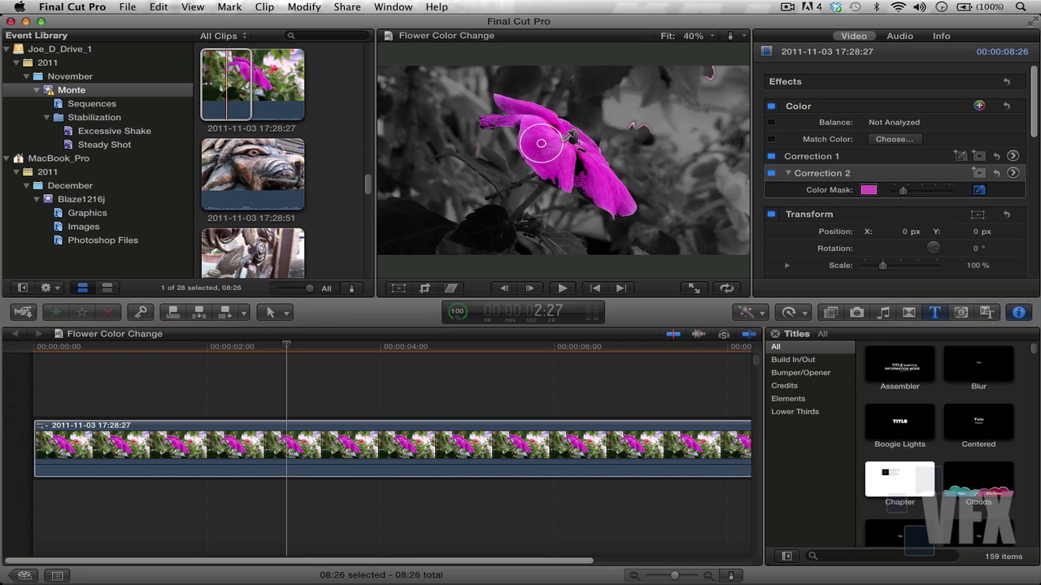
left_click_drag(571, 138, 571, 138)
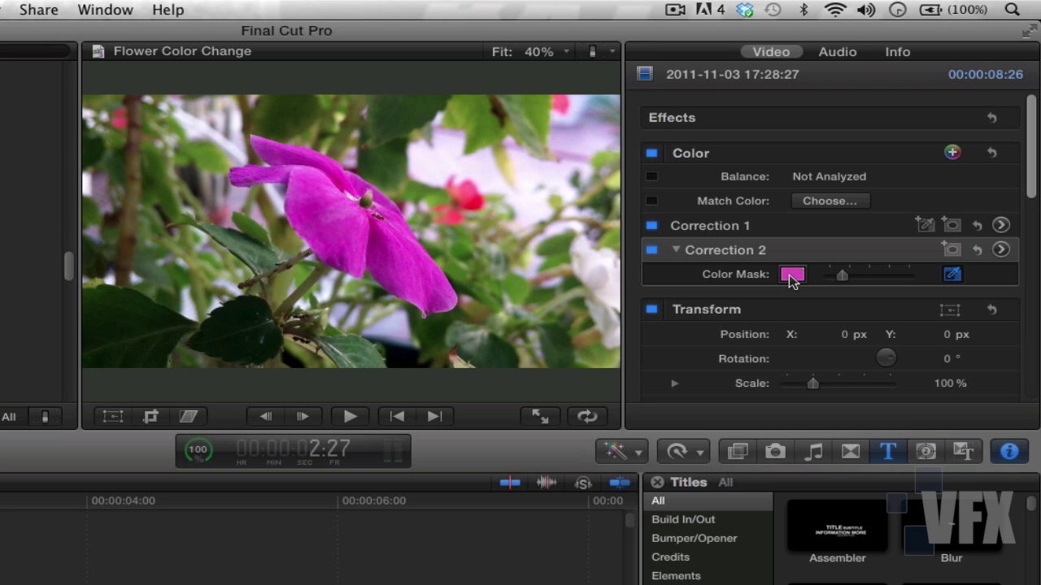
Open the Color Board for Correction 2.
left_click(1001, 251)
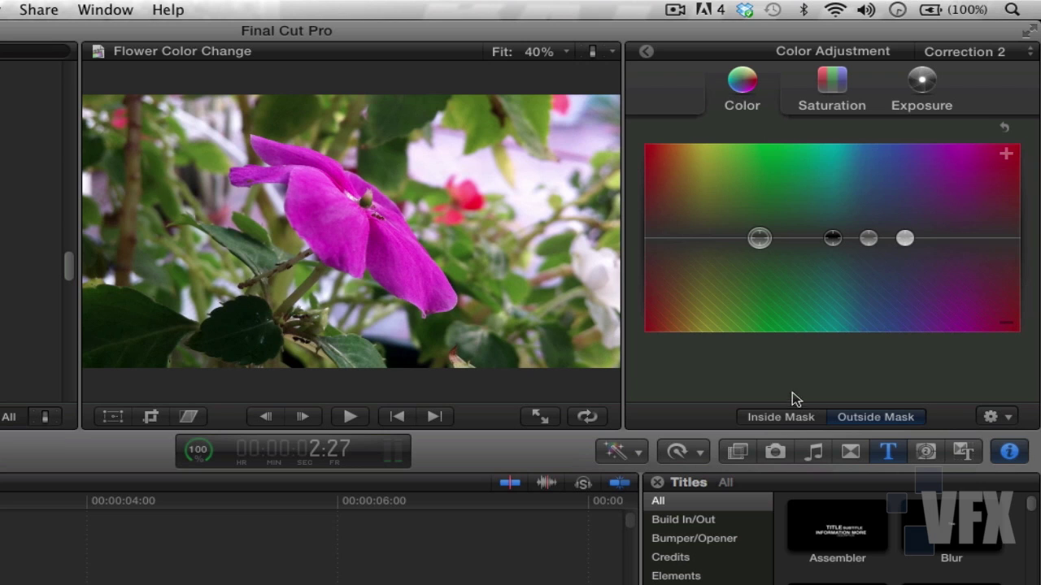
Switch Correction 2 to Inside Mask and test tints, leaving Global near neutral (113°, -1%).
left_click(783, 417)
mouse_move(833, 238)
left_mouse_down()
mouse_move(826, 158)
mouse_move(794, 201)
mouse_move(824, 240)
left_mouse_up()
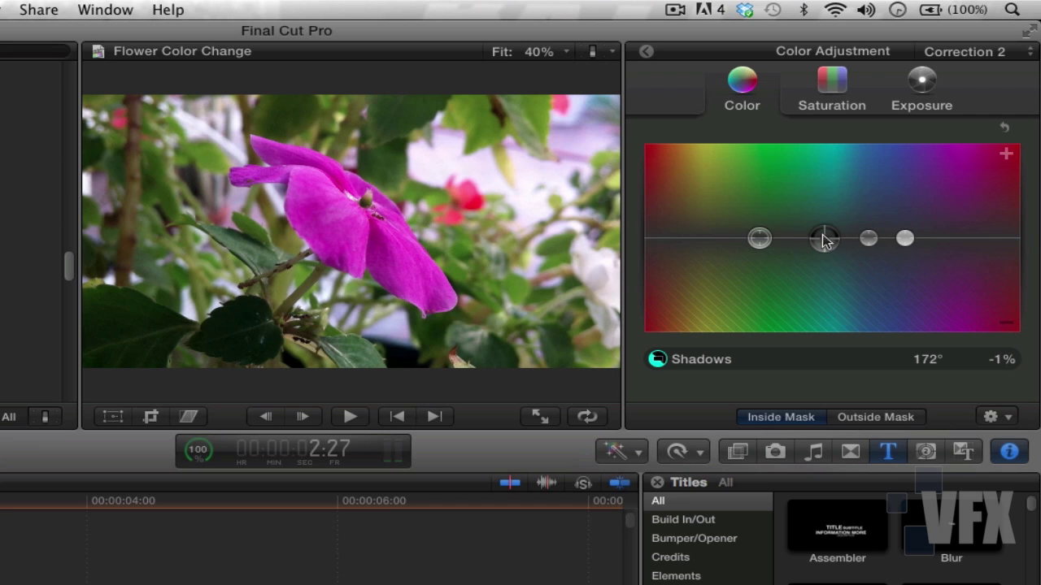
left_click(867, 239)
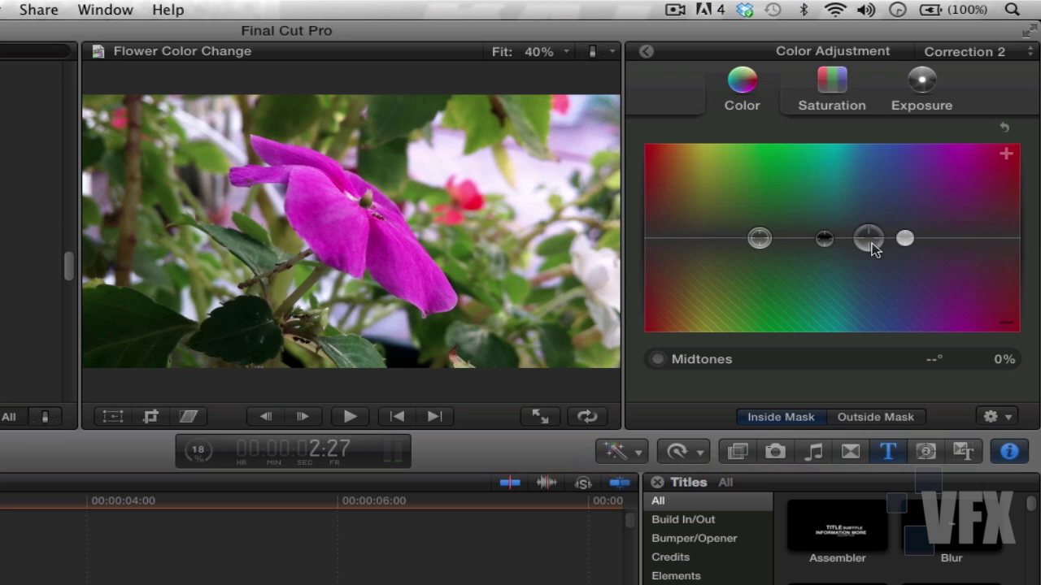
left_click(909, 243)
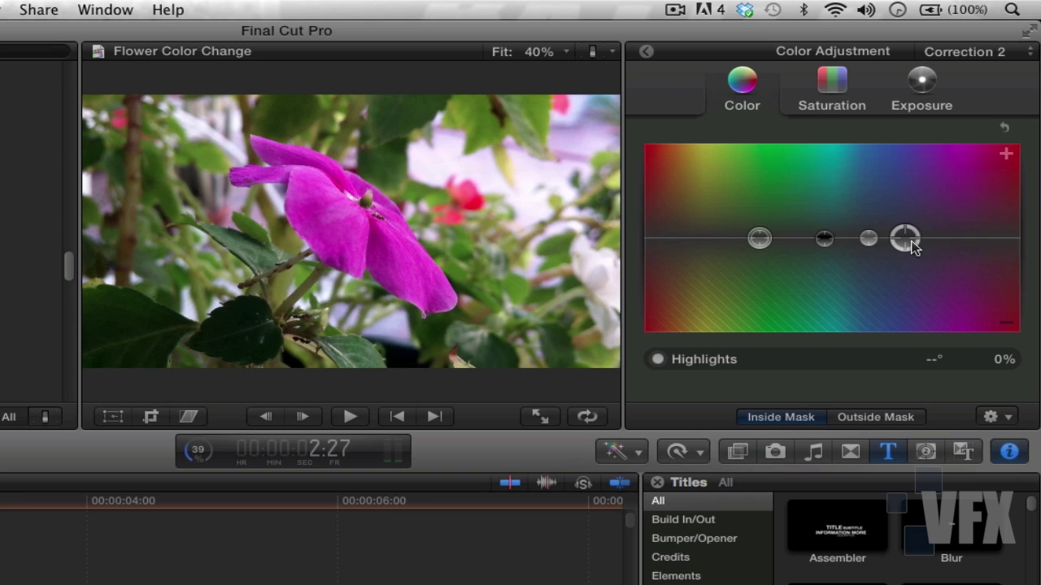
left_click(867, 238)
mouse_move(867, 239)
left_mouse_down()
mouse_move(832, 167)
mouse_move(795, 153)
mouse_move(722, 174)
mouse_move(662, 209)
mouse_move(637, 269)
mouse_move(711, 319)
mouse_move(863, 236)
left_mouse_up()
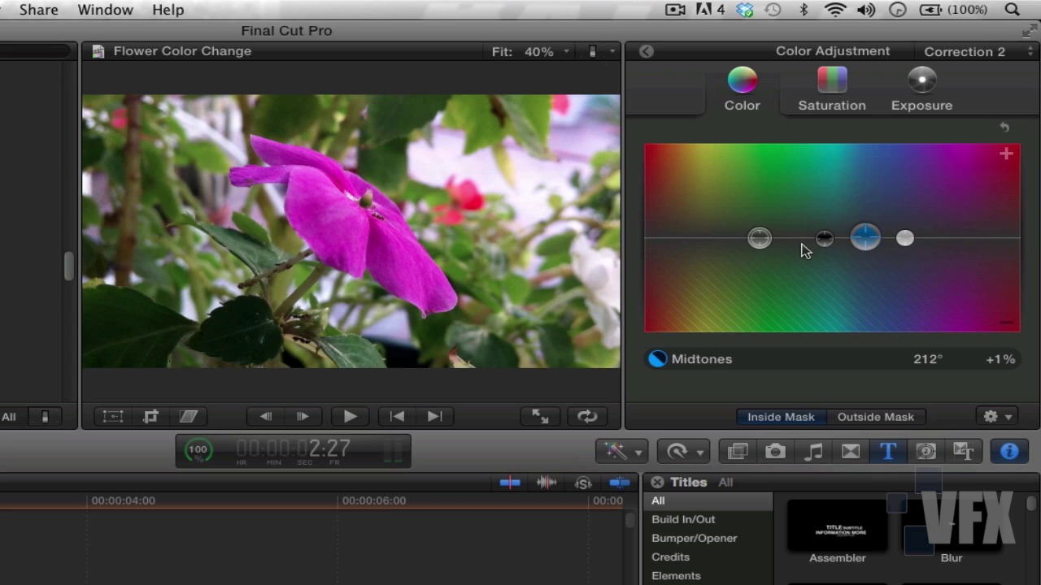
left_click_drag(758, 238, 651, 331)
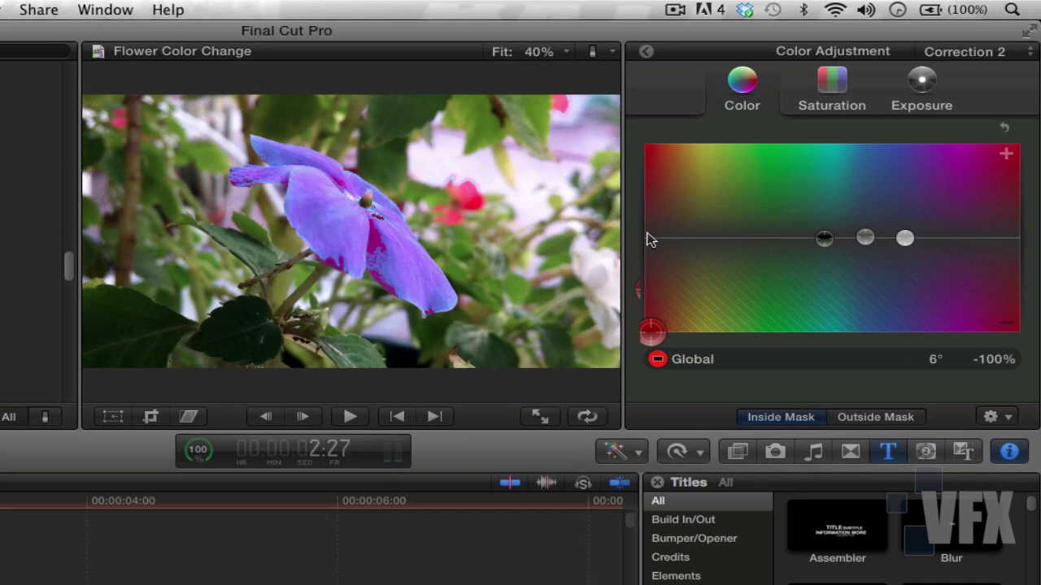
left_click_drag(650, 240, 770, 239)
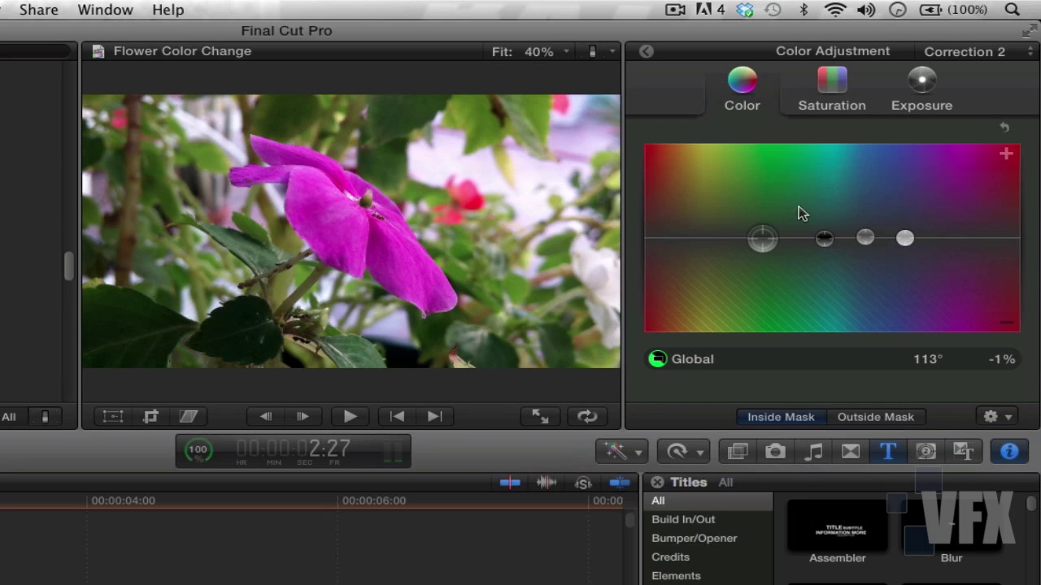
Set the masked petals' Global saturation to -100% and Global exposure to -9%.
left_click(831, 81)
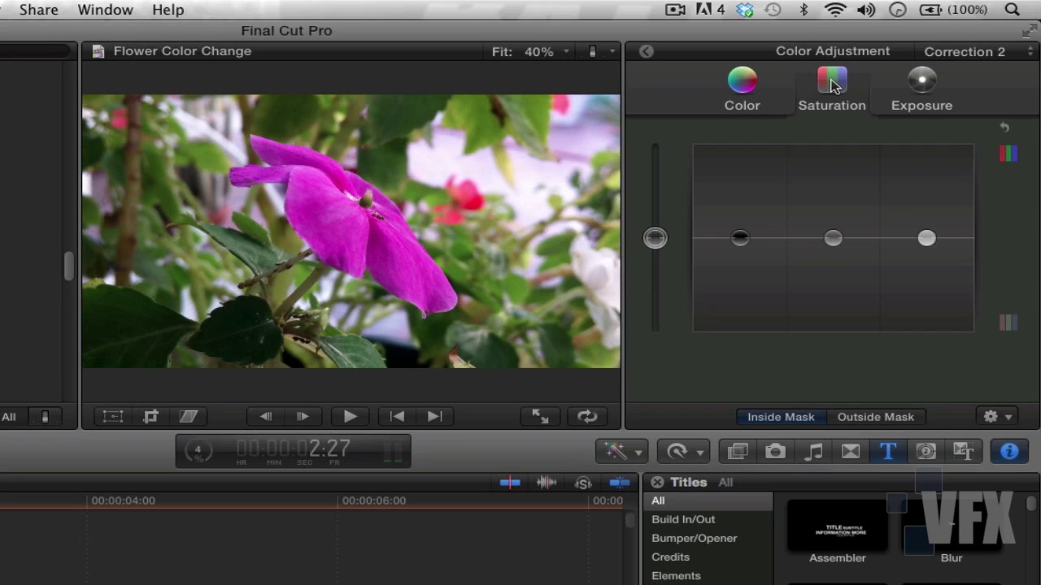
left_click(742, 81)
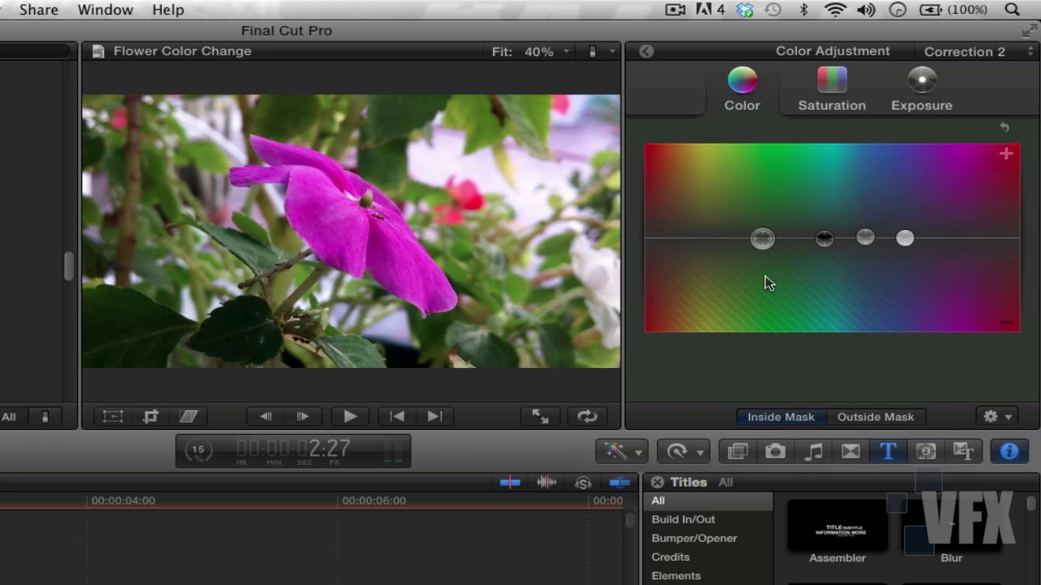
left_click(813, 103)
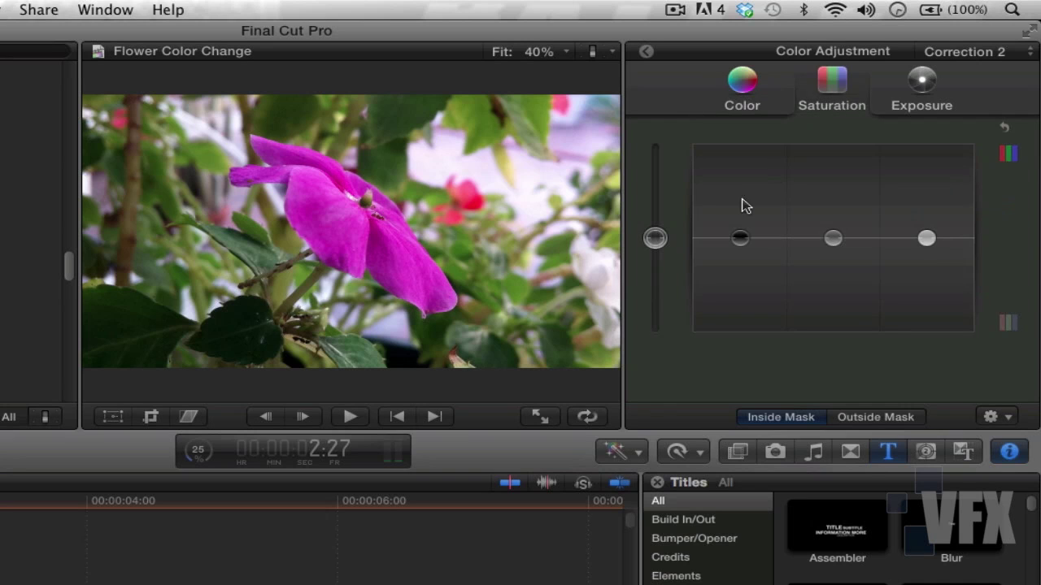
left_click_drag(656, 237, 657, 388)
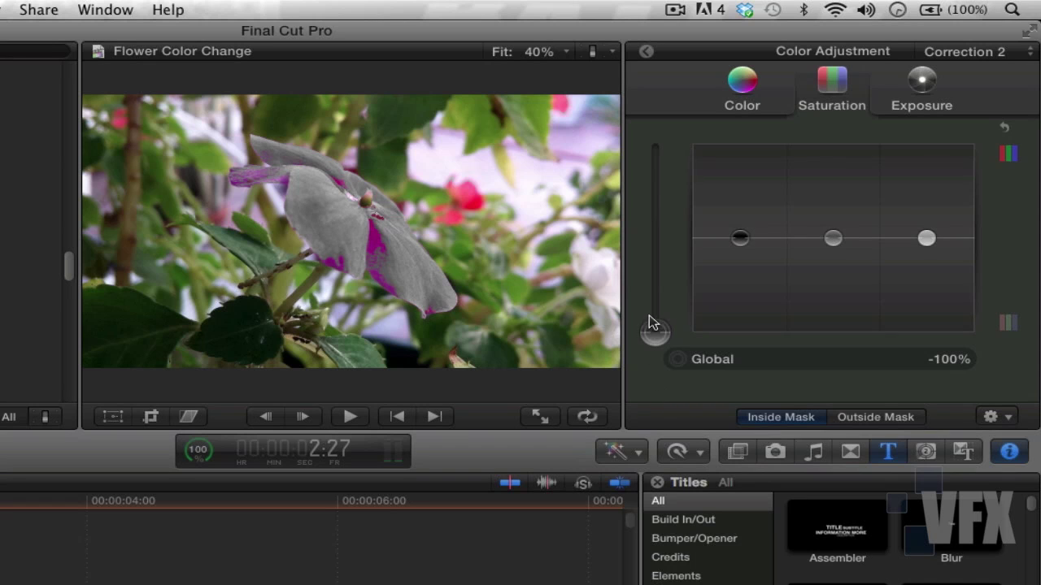
left_click(923, 81)
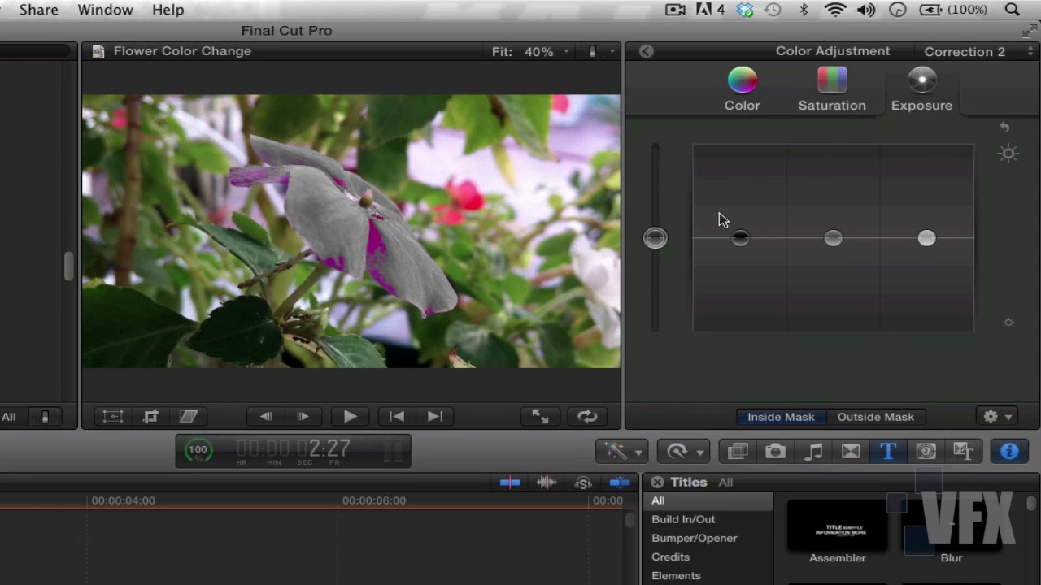
left_click_drag(657, 239, 663, 253)
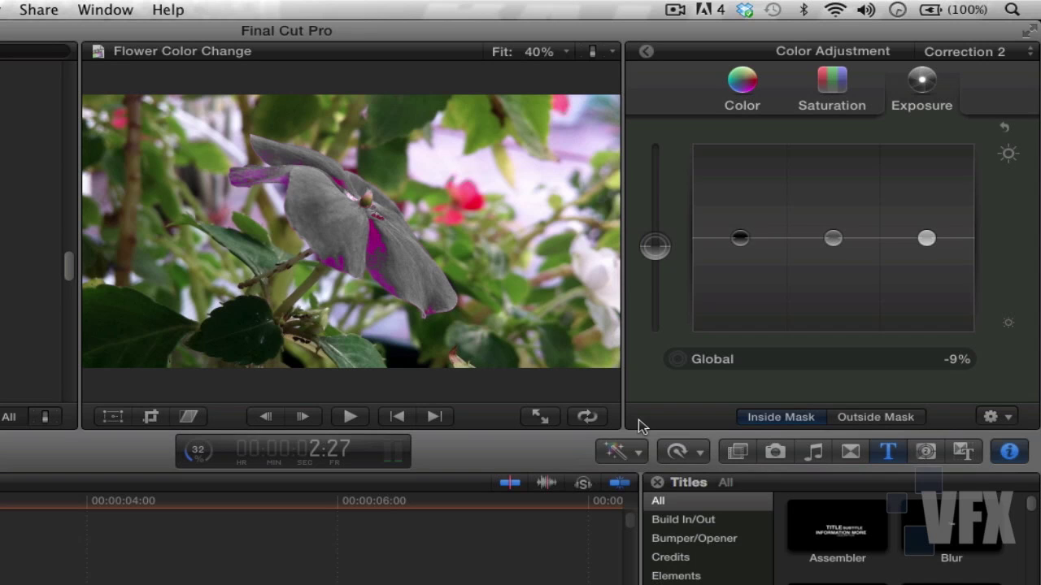
Add the remaining magenta petal shades to the color mask so the whole flower turns gray.
left_click(646, 52)
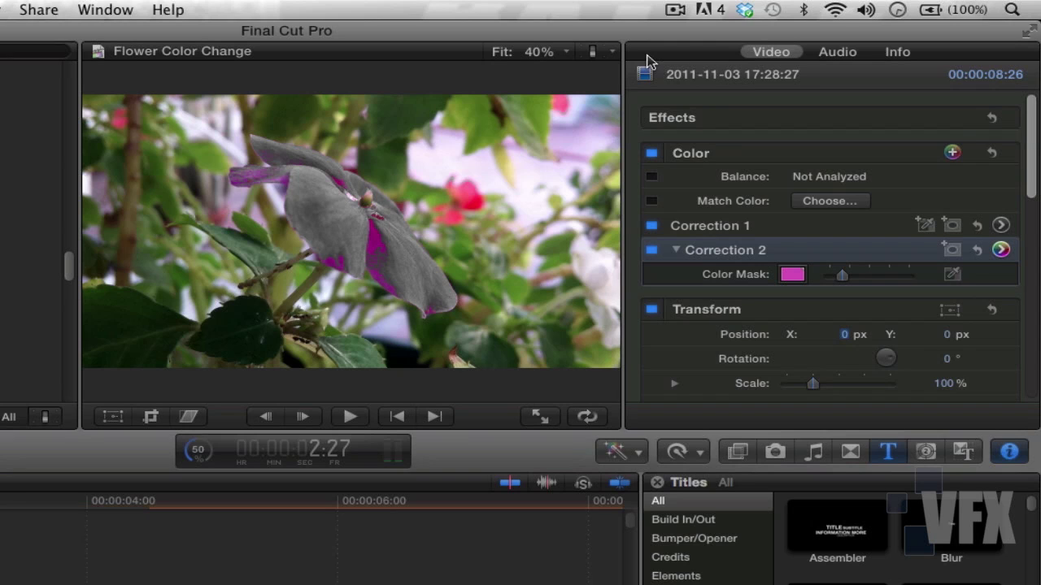
left_click(952, 275)
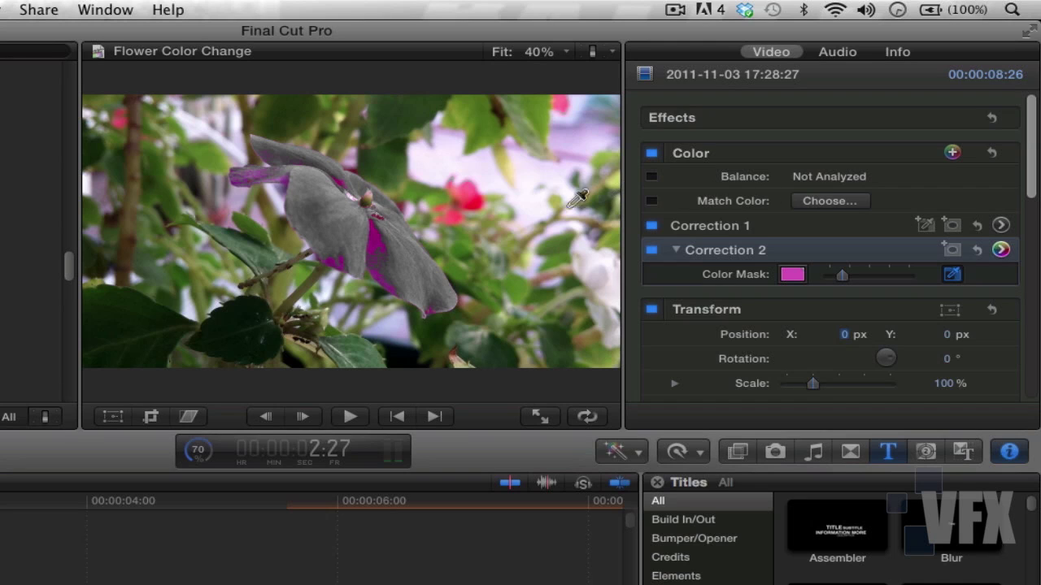
left_click(379, 238, "shift")
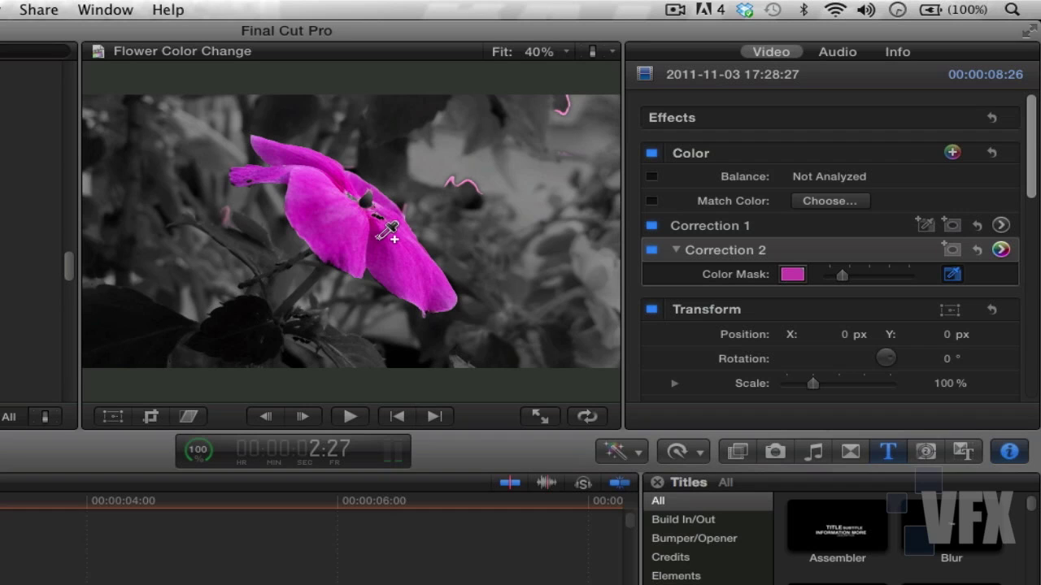
left_click_drag(387, 233, 391, 214)
left_click(389, 208)
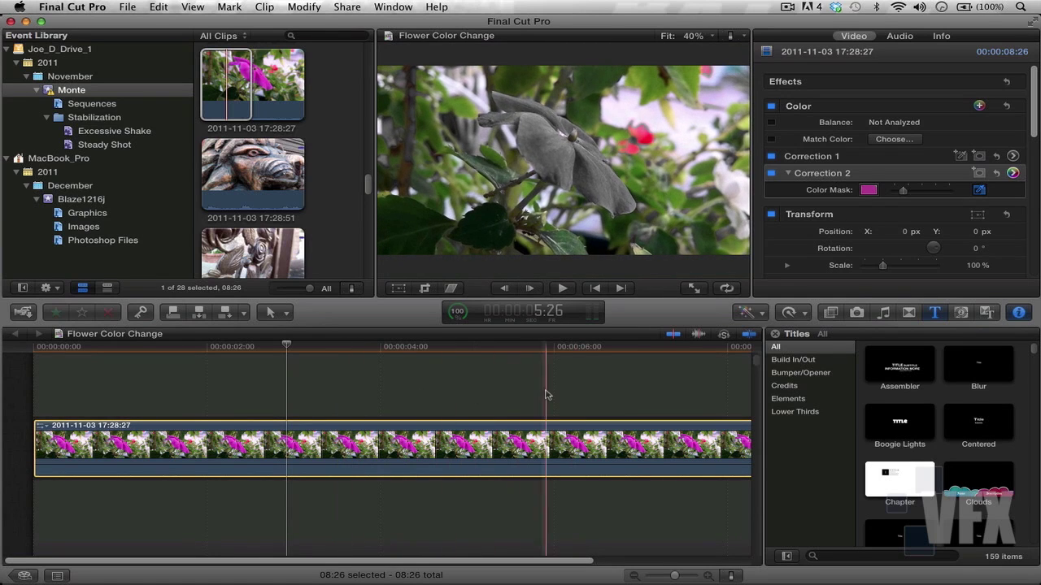
Play the Flower Color Change project from the start to review the grey masked flower.
key("Home")
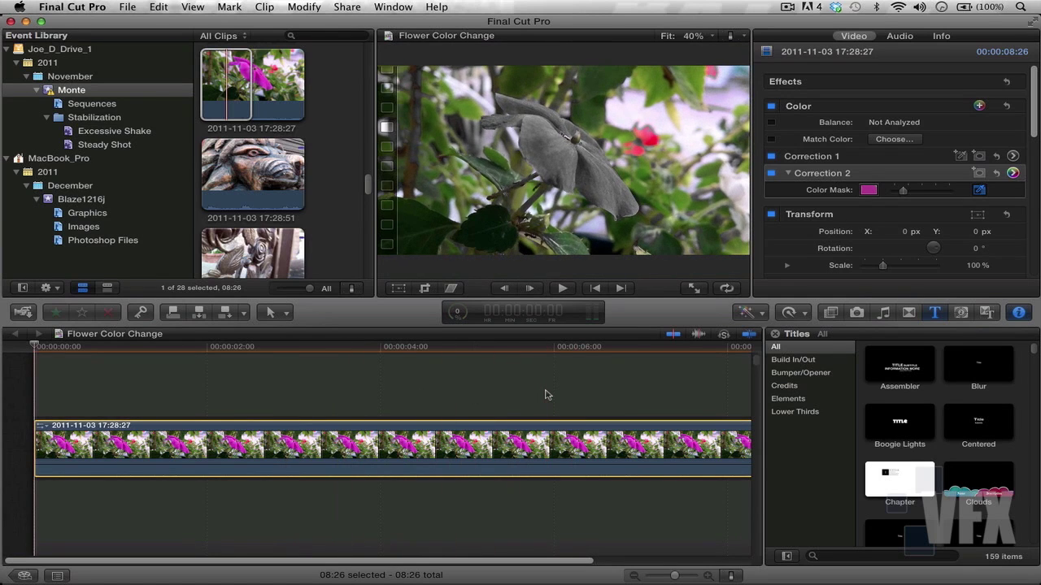
key("space")
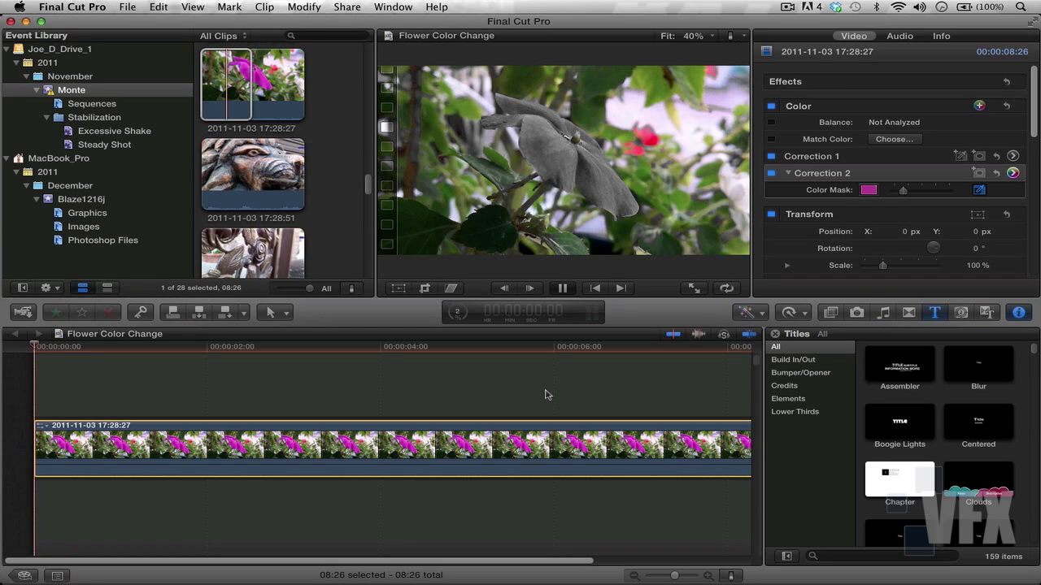